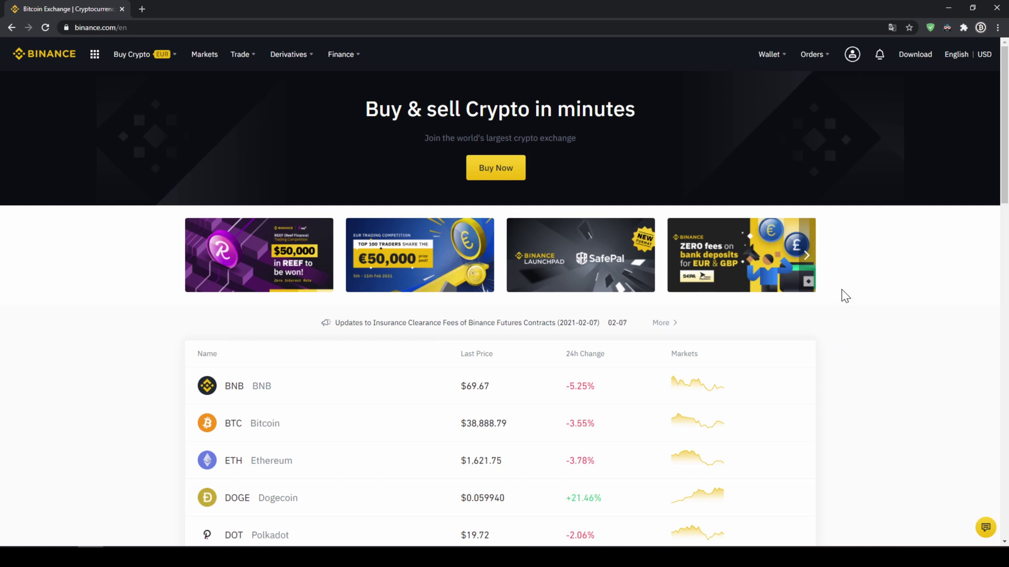
Open Identification from the profile menu and confirm the personal details are marked Verified
mouse_move(853, 57)
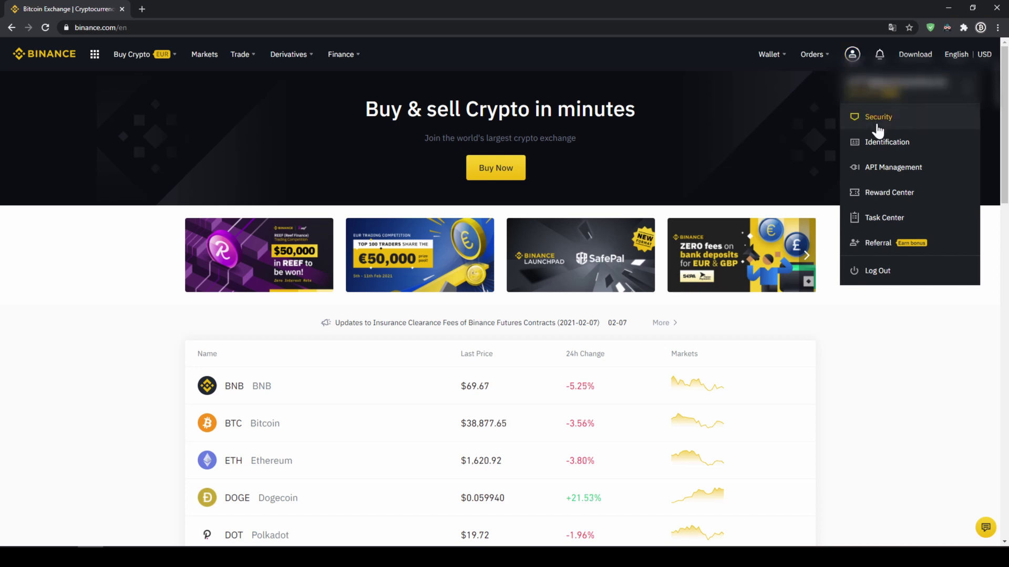
click(884, 150)
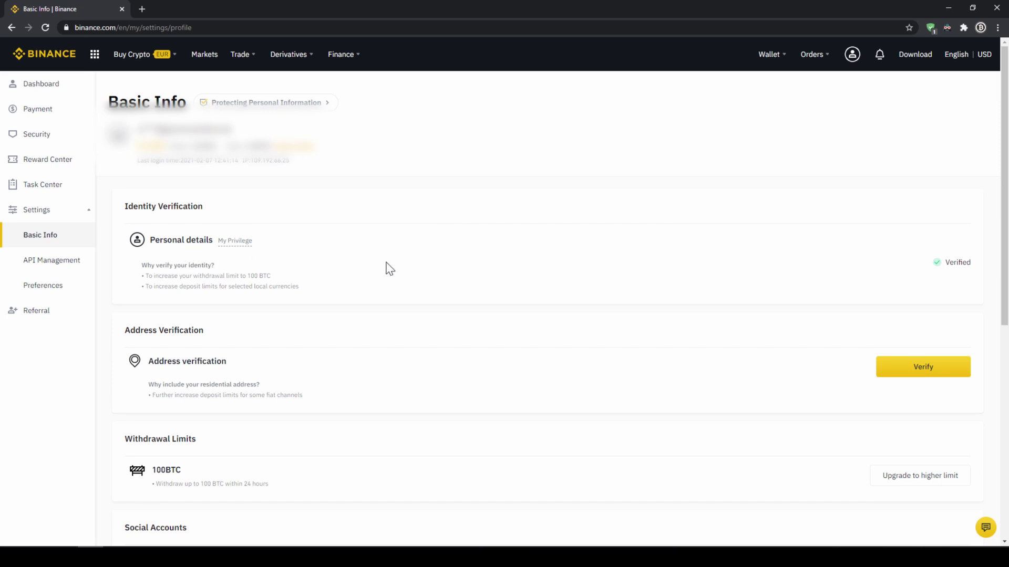
drag(924, 261, 979, 267)
click(981, 270)
Open the Fiat and Spot wallet and review its Fiat Balance and Crypto Balance sections
mouse_move(777, 62)
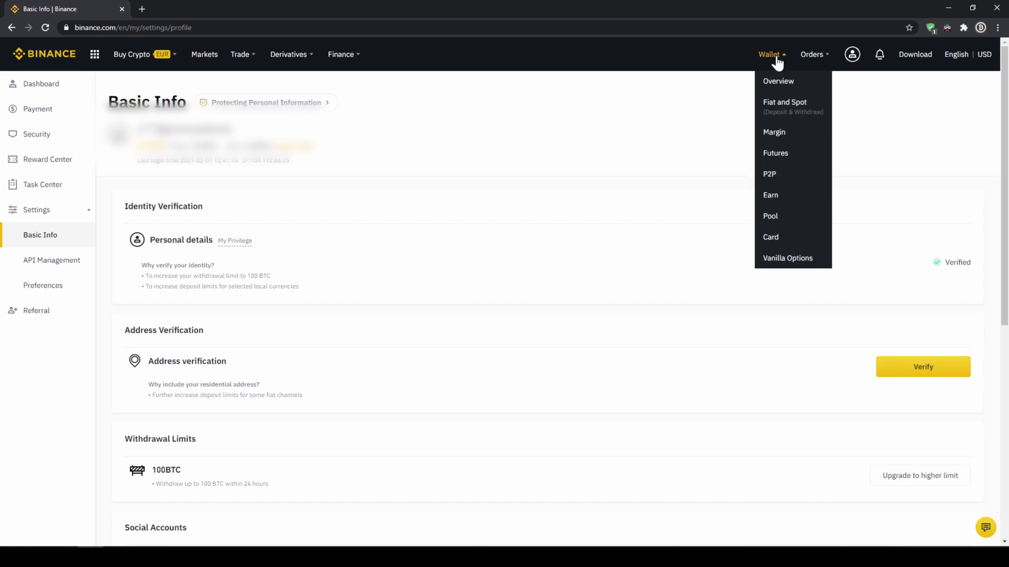
click(790, 116)
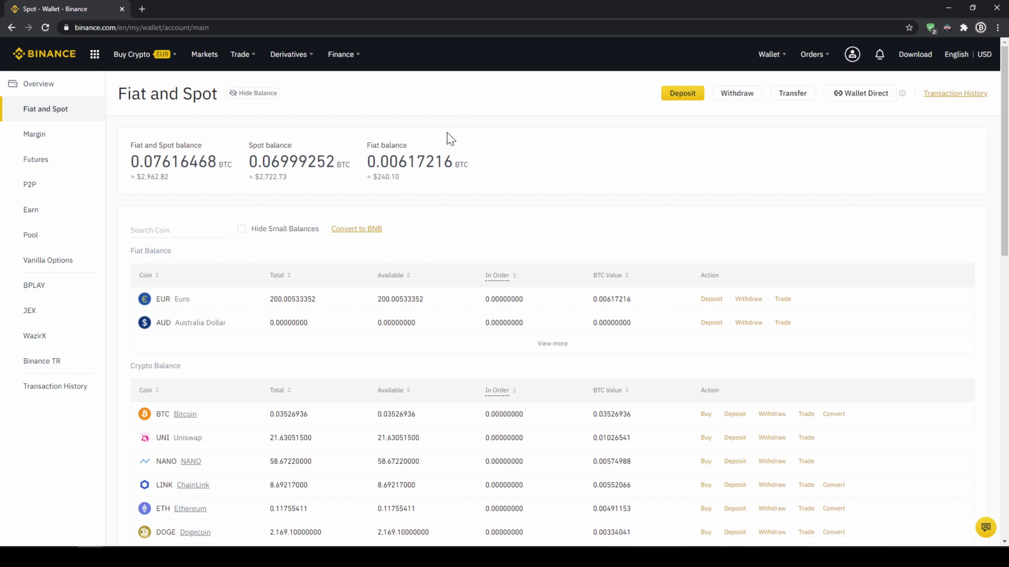
drag(140, 251, 187, 258)
drag(128, 368, 198, 373)
click(219, 373)
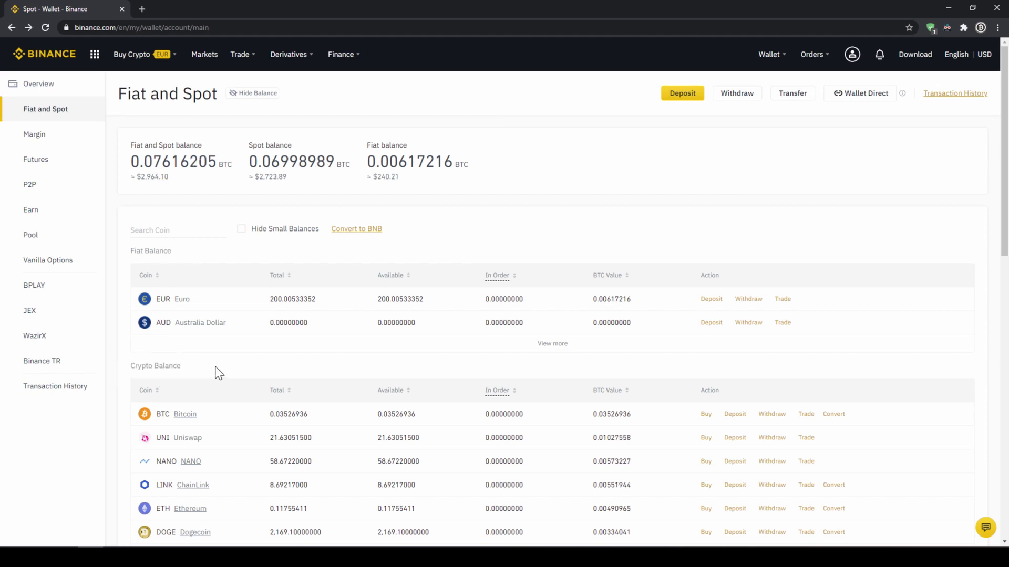
Start a EUR deposit via Bank Transfer (SEPA) and enter 1000 as the amount
click(683, 94)
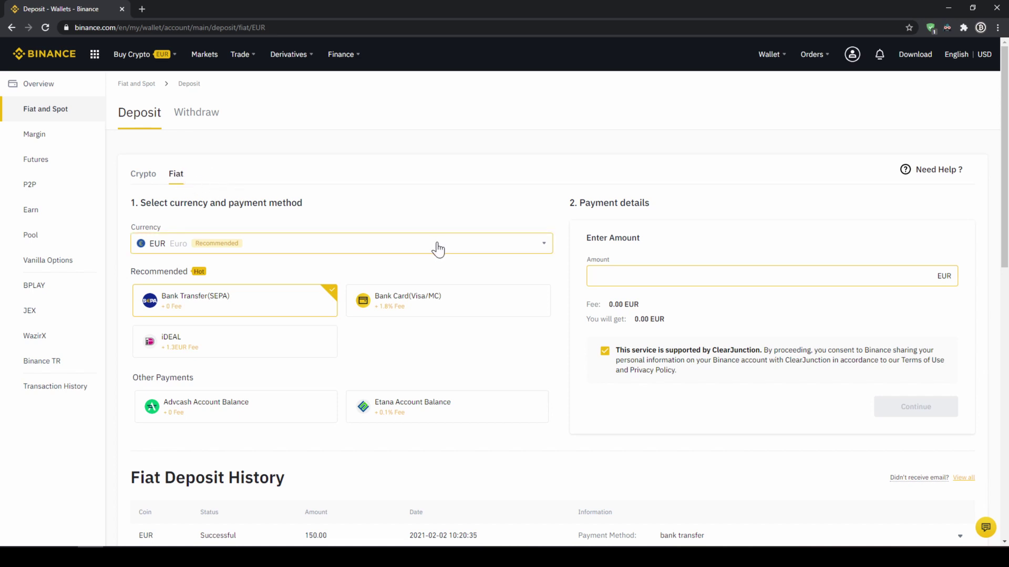
click(475, 223)
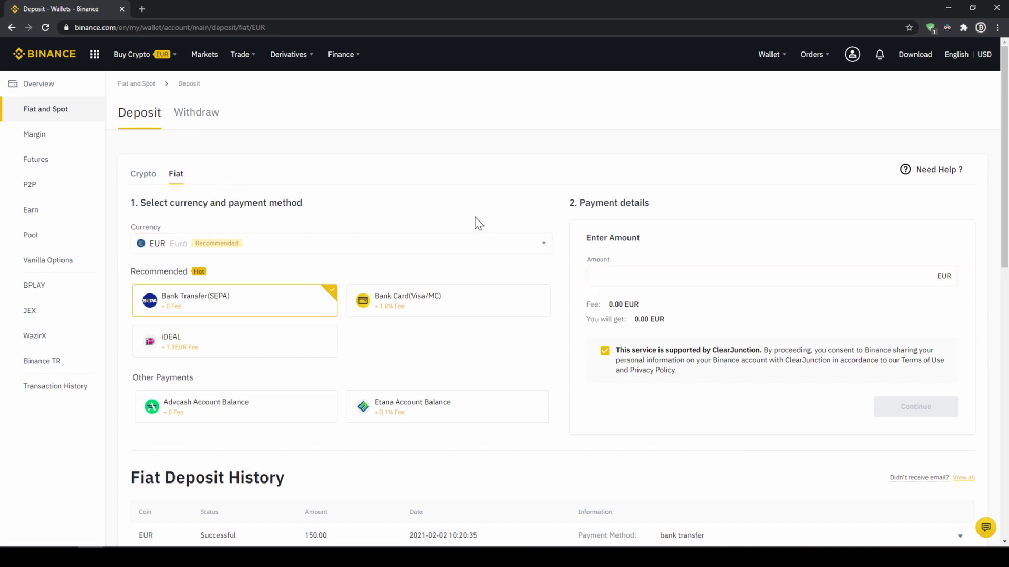
click(429, 248)
scroll(285, 322, down, 5)
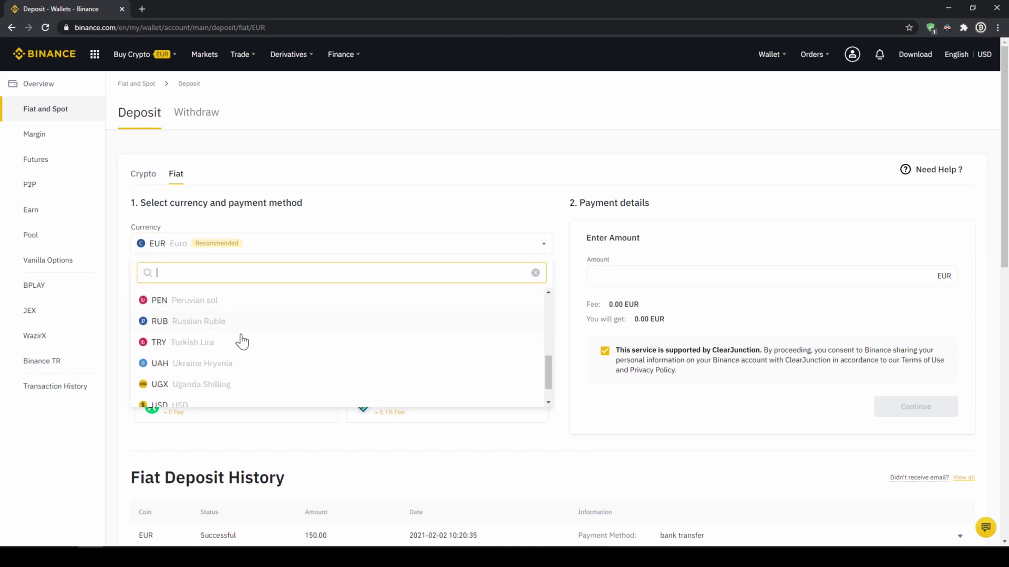
scroll(241, 341, down, 1)
click(207, 373)
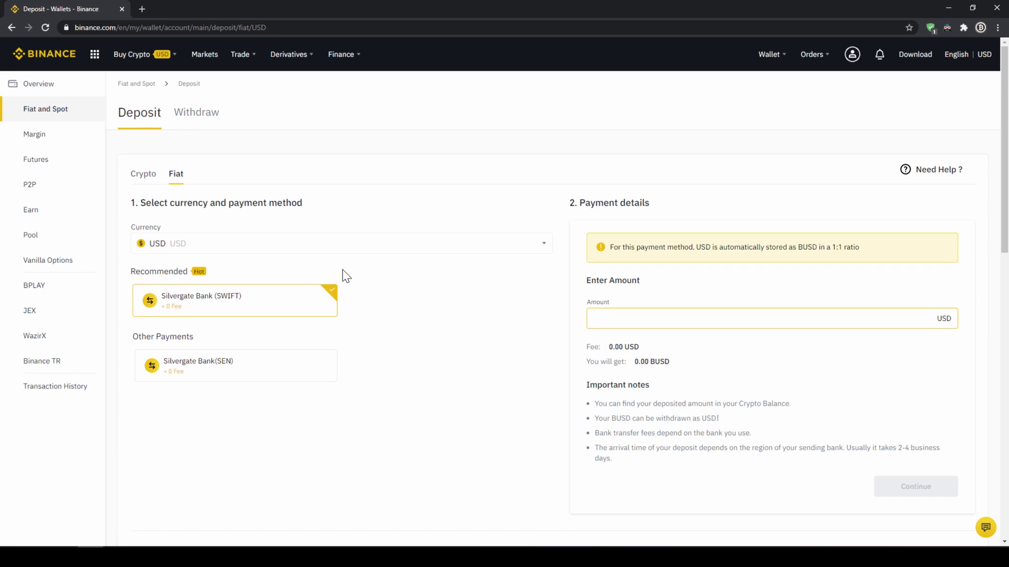
click(336, 245)
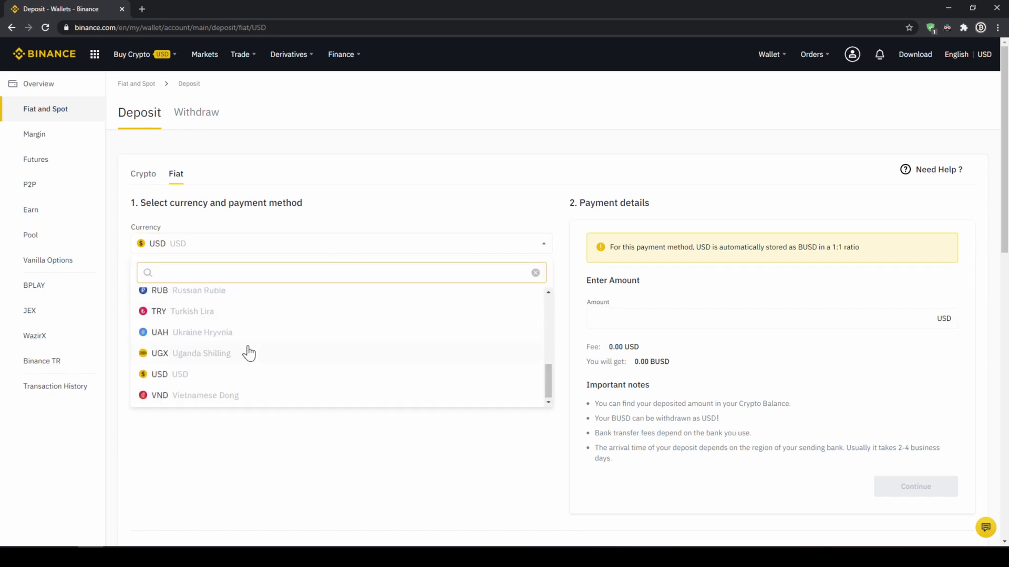
scroll(241, 347, up, 6)
click(180, 303)
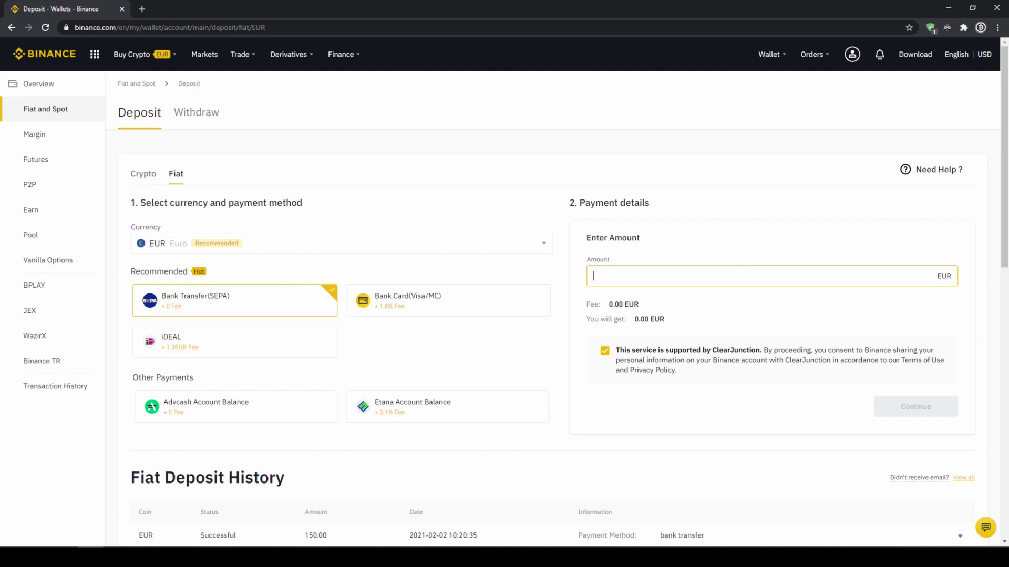
text(100)
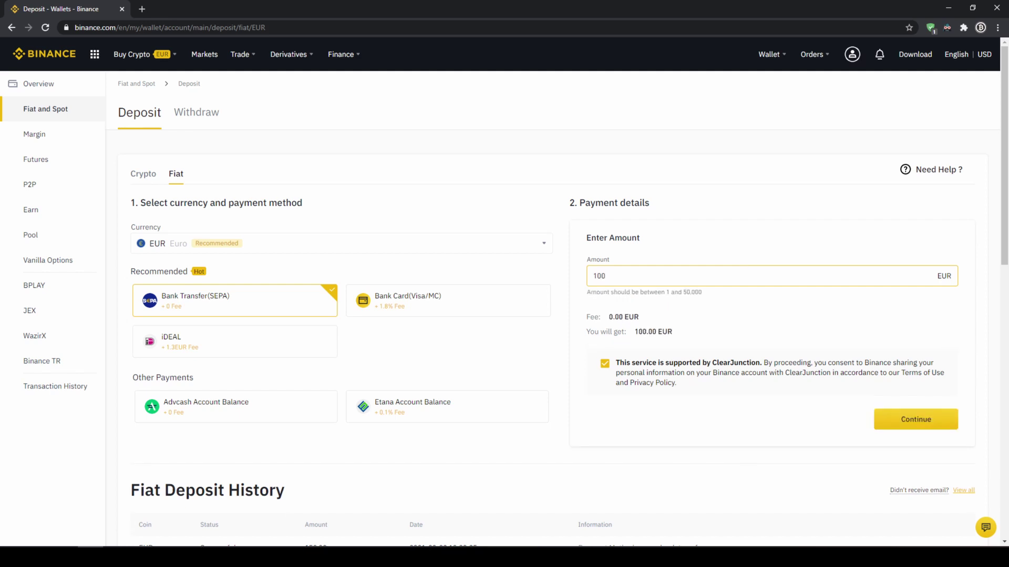
text(0)
Continue to the SEPA payment details and note the required reference code
click(916, 418)
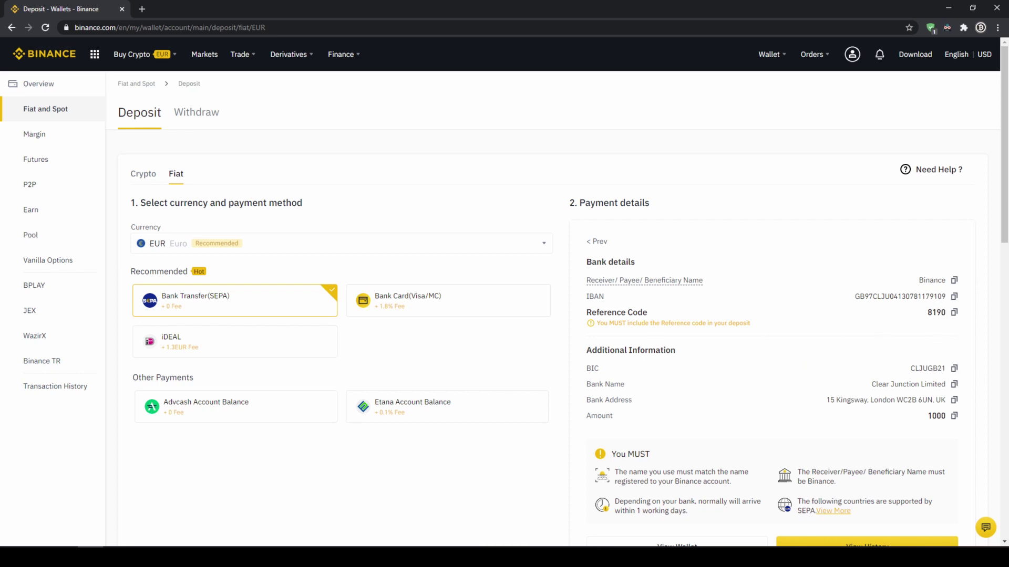
drag(616, 312, 908, 338)
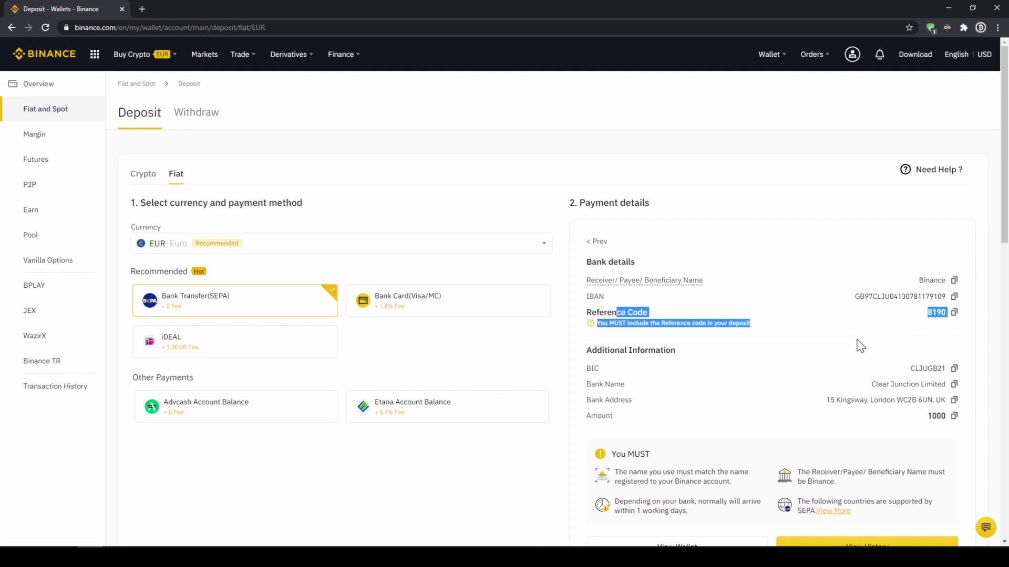
click(845, 359)
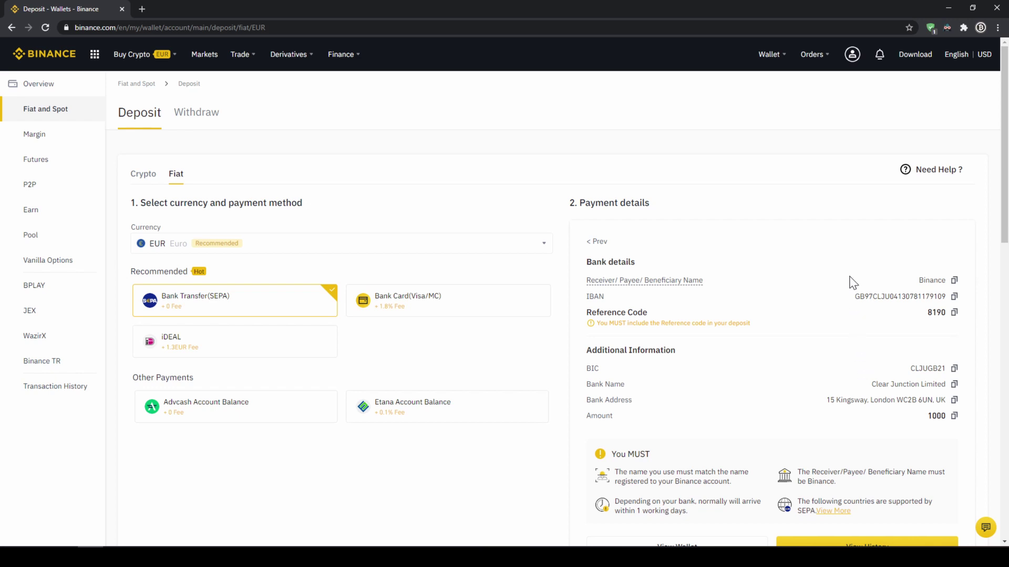
Return to the Fiat and Spot wallet and check the 202.66188554 EUR balance
mouse_move(766, 55)
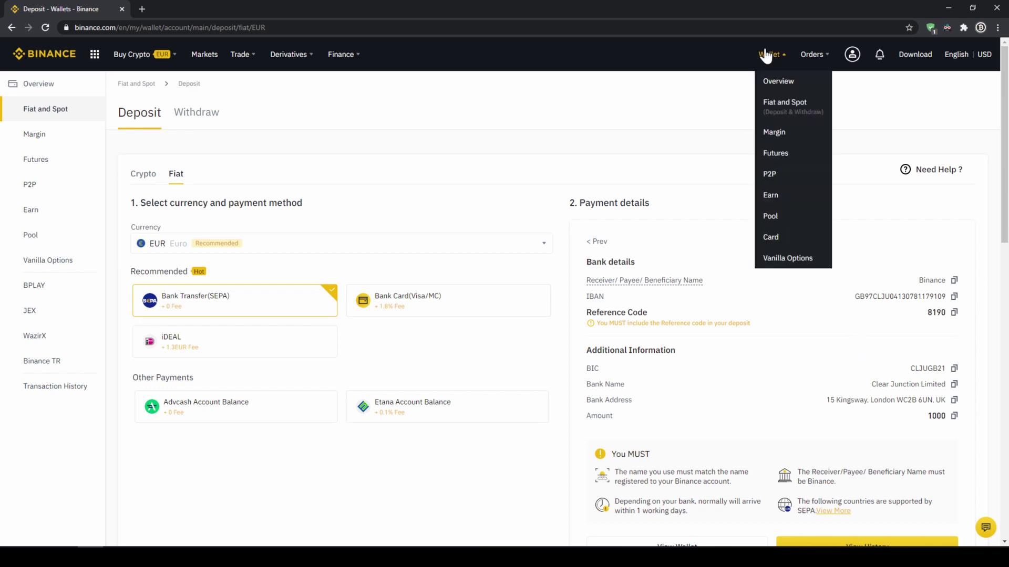
click(785, 105)
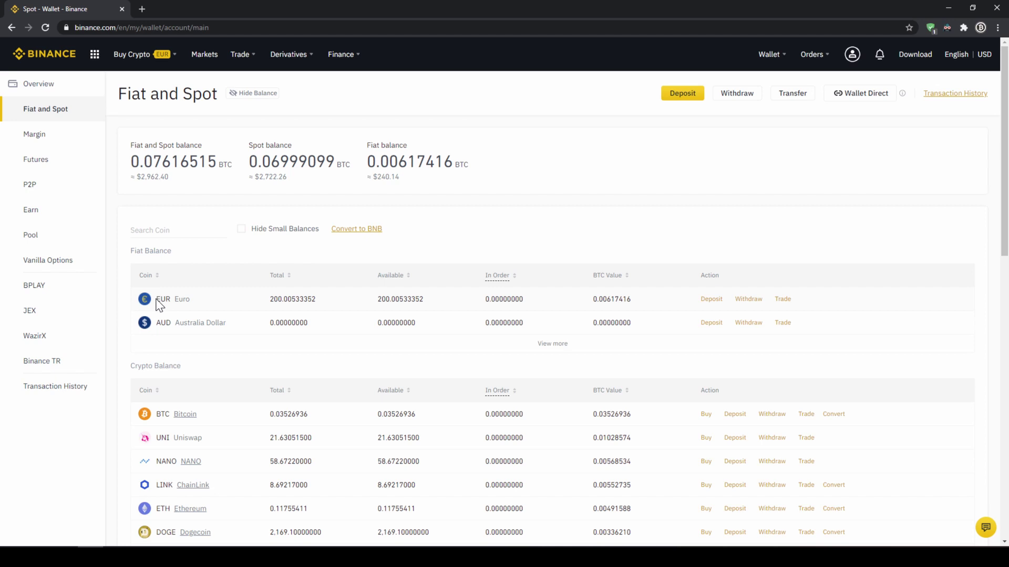
drag(174, 299, 320, 315)
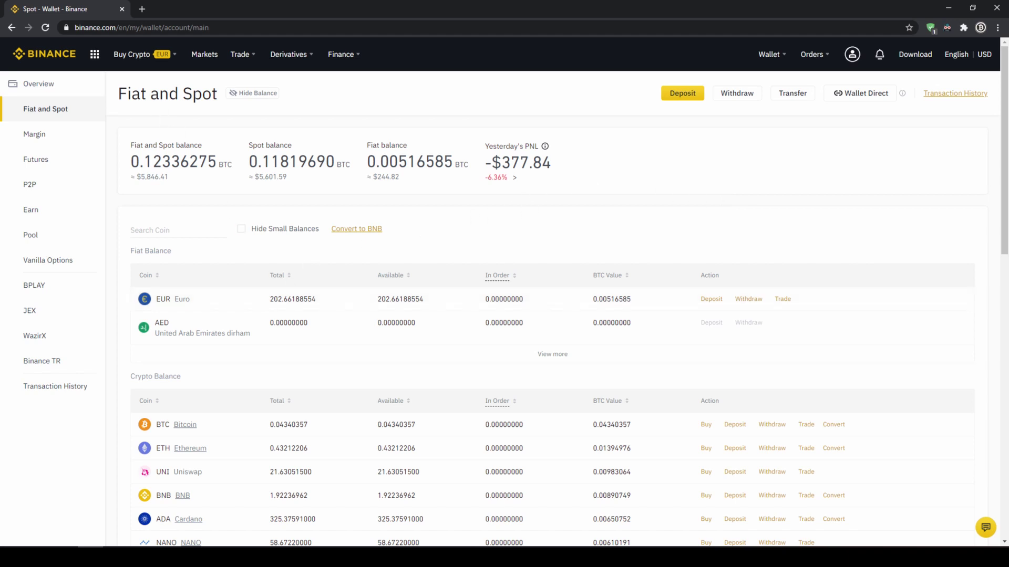
Open Buy Crypto with Cash Balance, keeping EUR as the paying currency
mouse_move(136, 58)
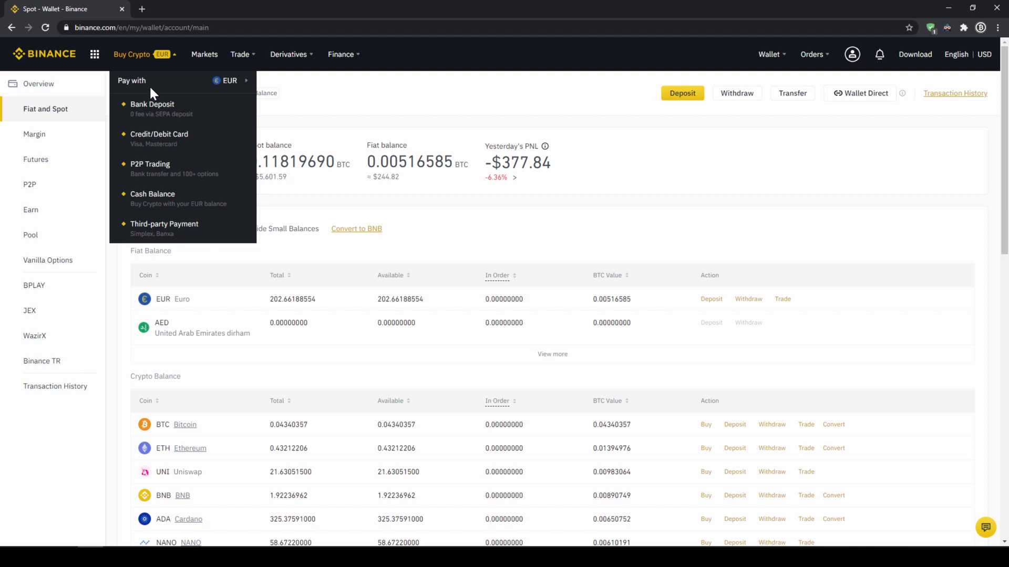
click(174, 198)
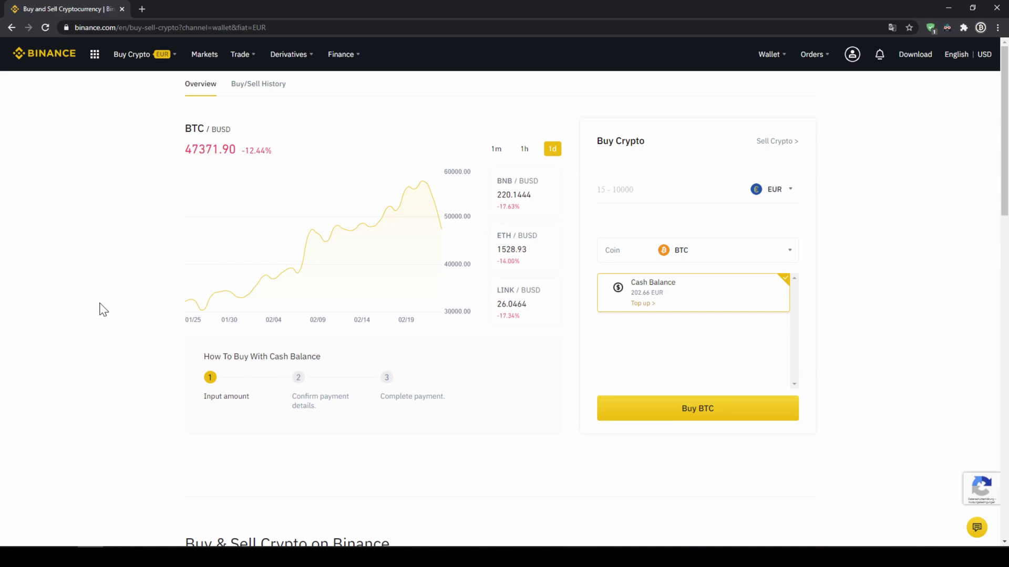
click(791, 195)
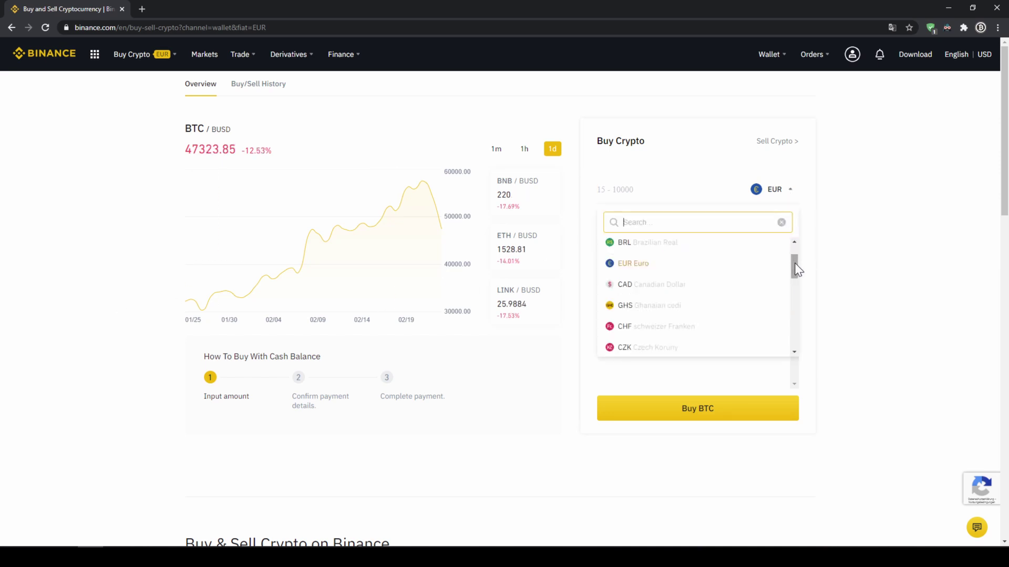
mouse_move(797, 269)
mouse_down()
mouse_move(789, 335)
mouse_move(798, 261)
mouse_up()
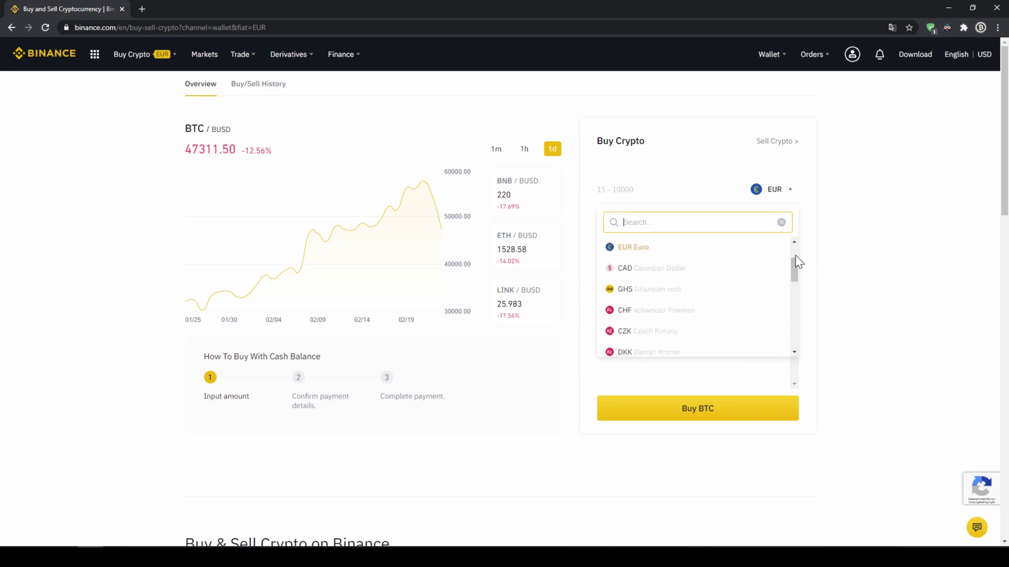
click(828, 181)
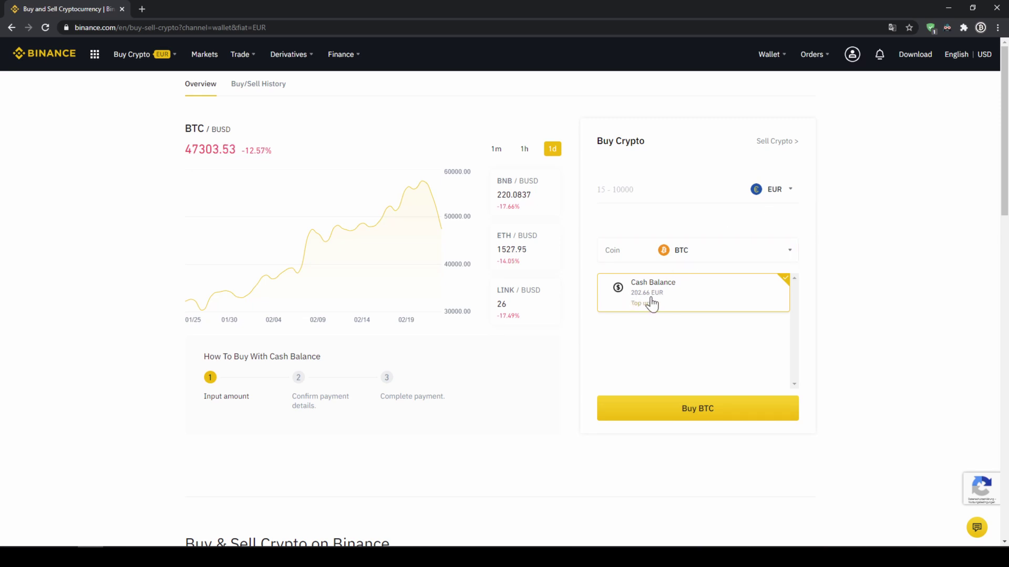
Choose USDT as the coin, enter 200 EUR, and submit the purchase for review
click(677, 250)
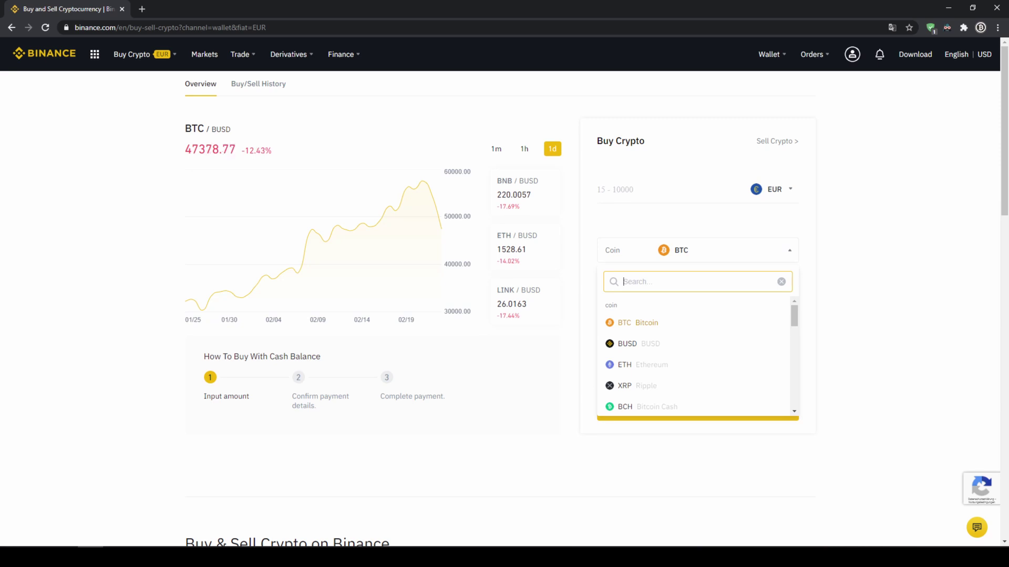
text(usdt)
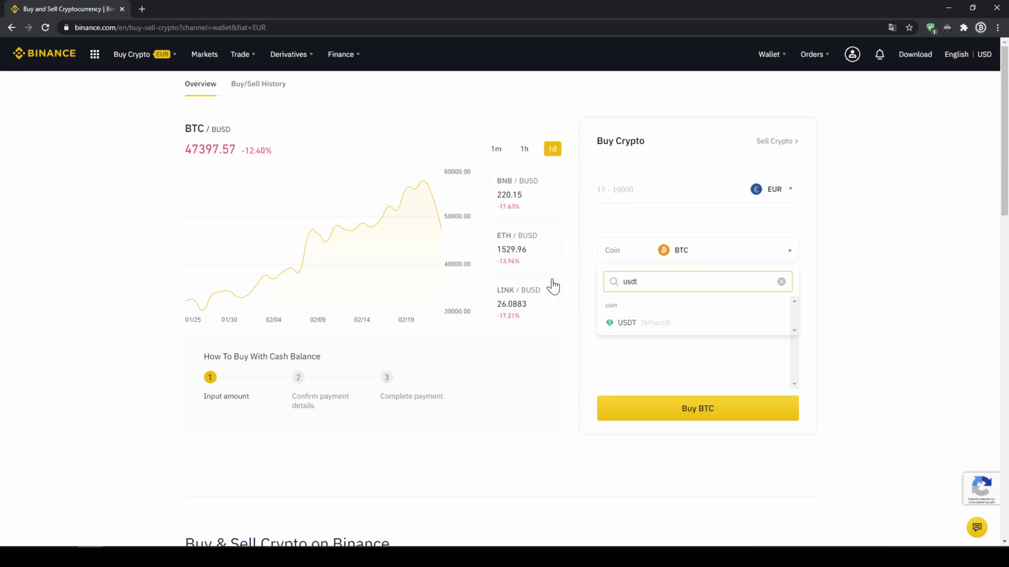
click(641, 323)
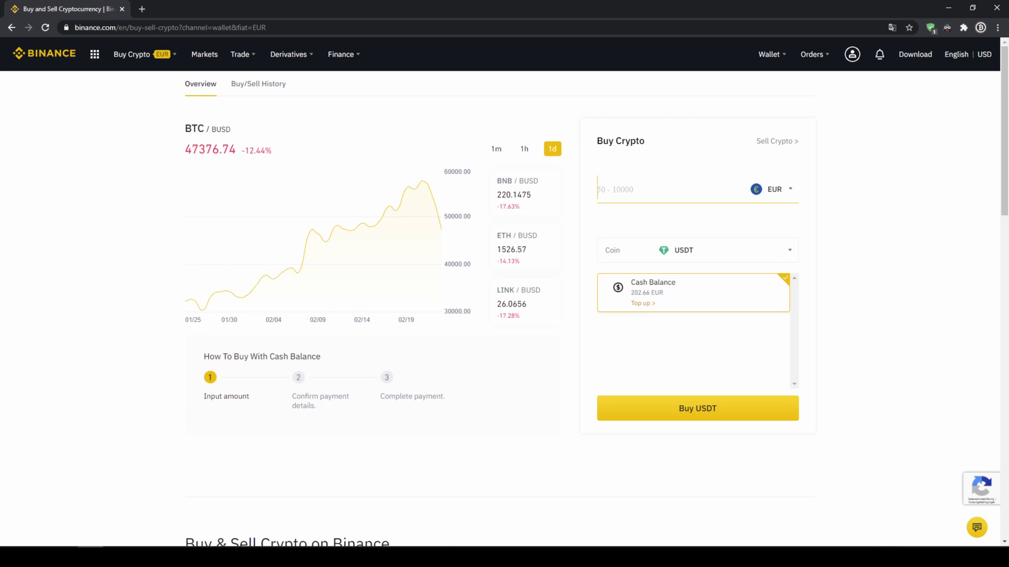
text(20)
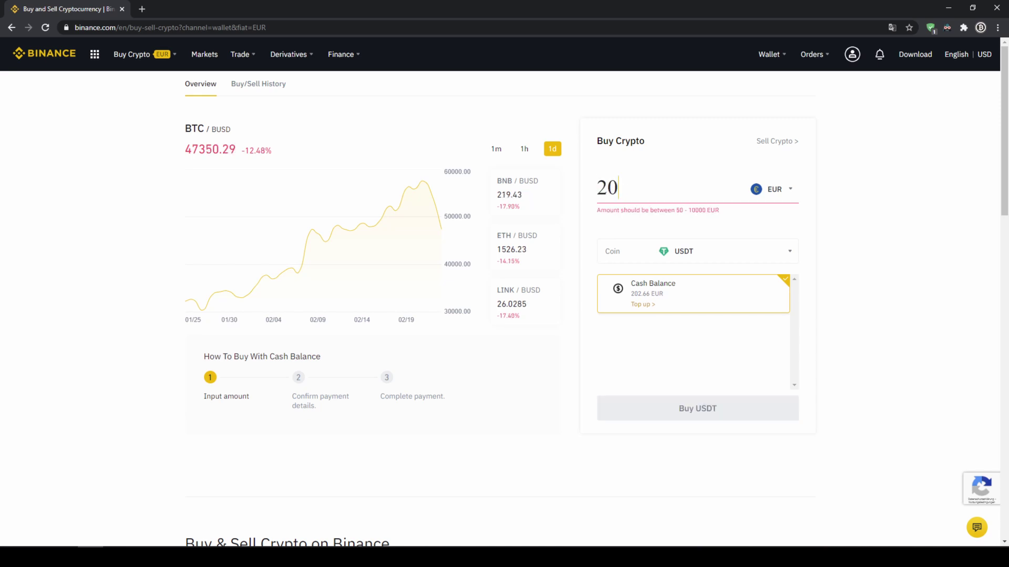
text(0)
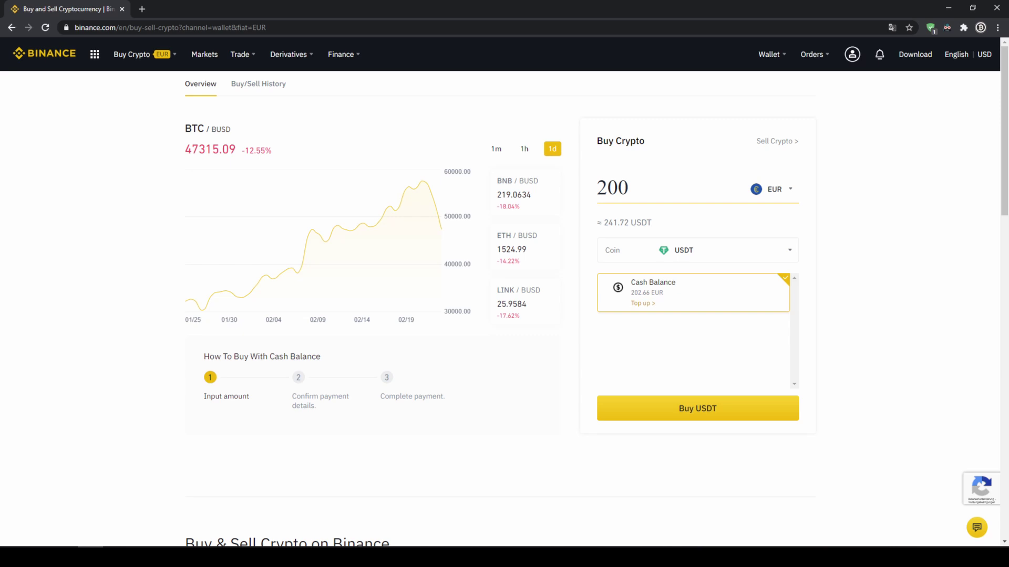
click(702, 413)
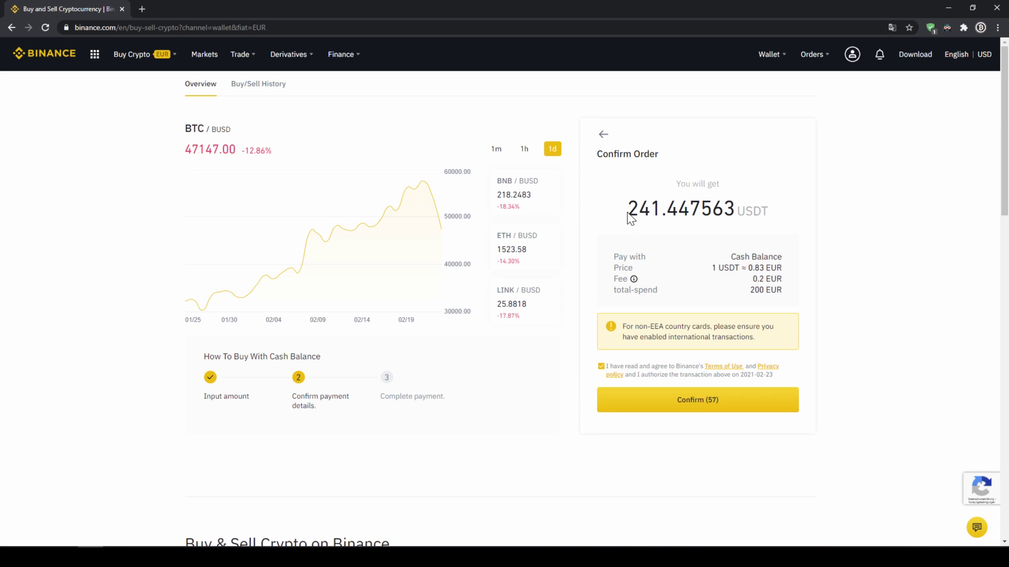
Review the 241.447563 USDT for 200 EUR order details and confirm the purchase
drag(629, 213, 660, 213)
drag(629, 210, 661, 210)
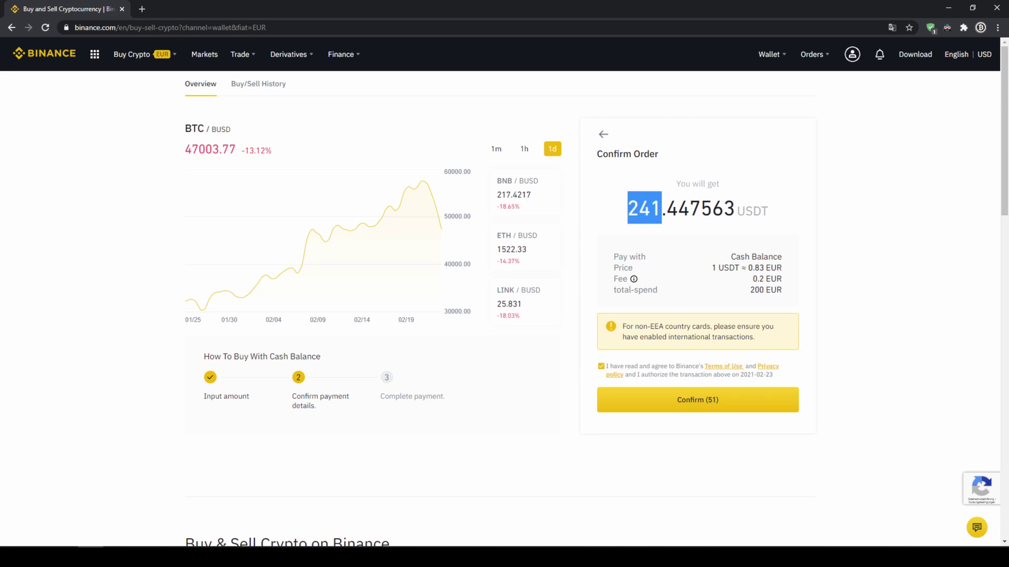
drag(735, 268, 658, 290)
drag(754, 290, 786, 293)
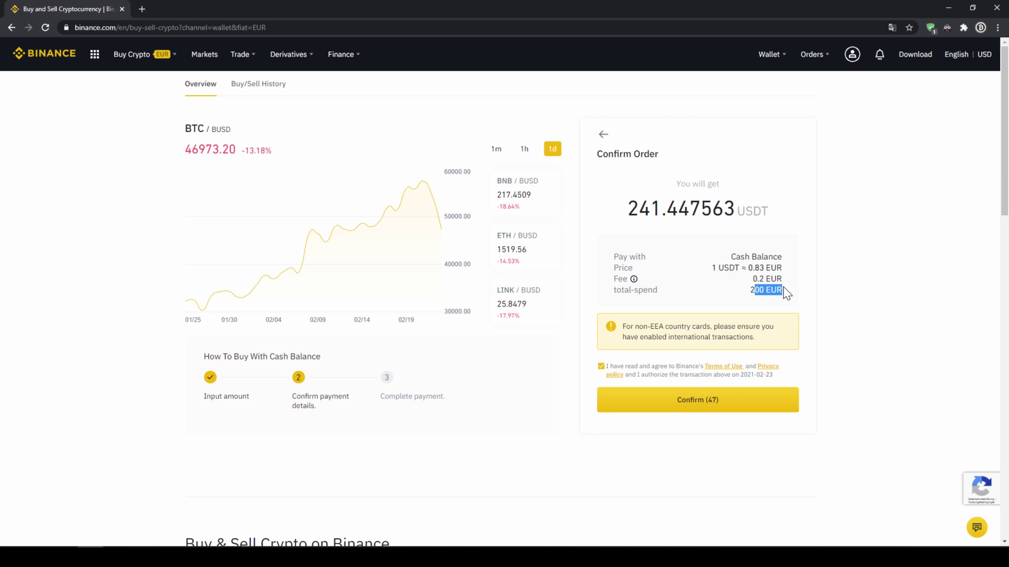
click(787, 292)
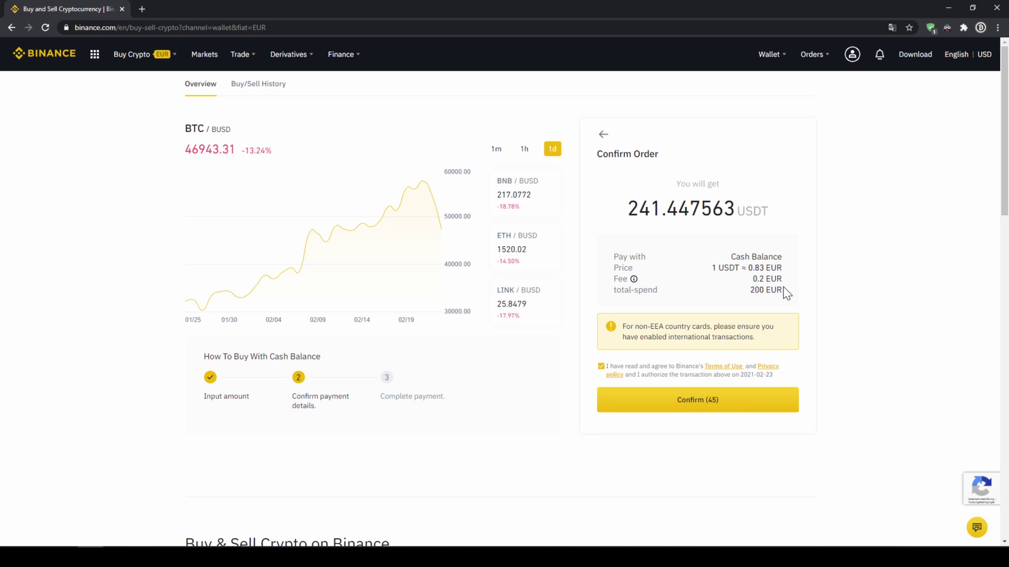
click(721, 410)
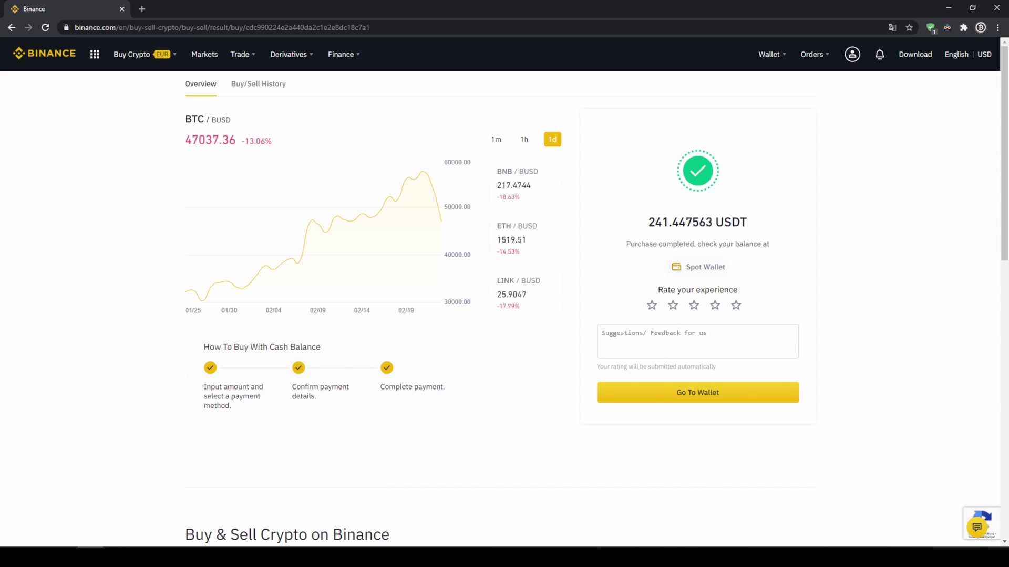
Open the Spot Wallet and check the 2.66188554 EUR and 241.46490760 USDT balances
click(703, 269)
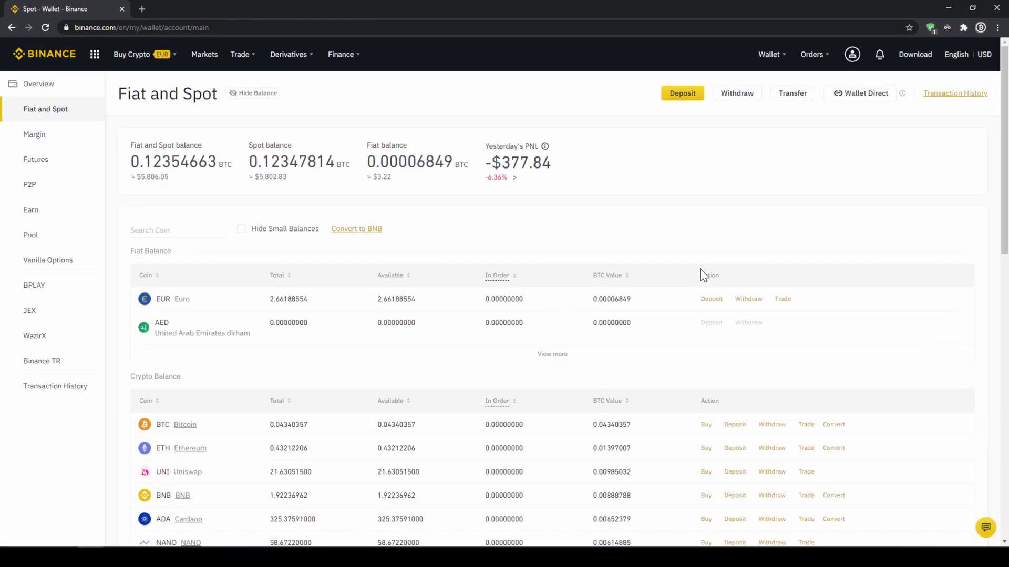
drag(153, 301, 303, 308)
click(320, 304)
scroll(318, 302, down, 3)
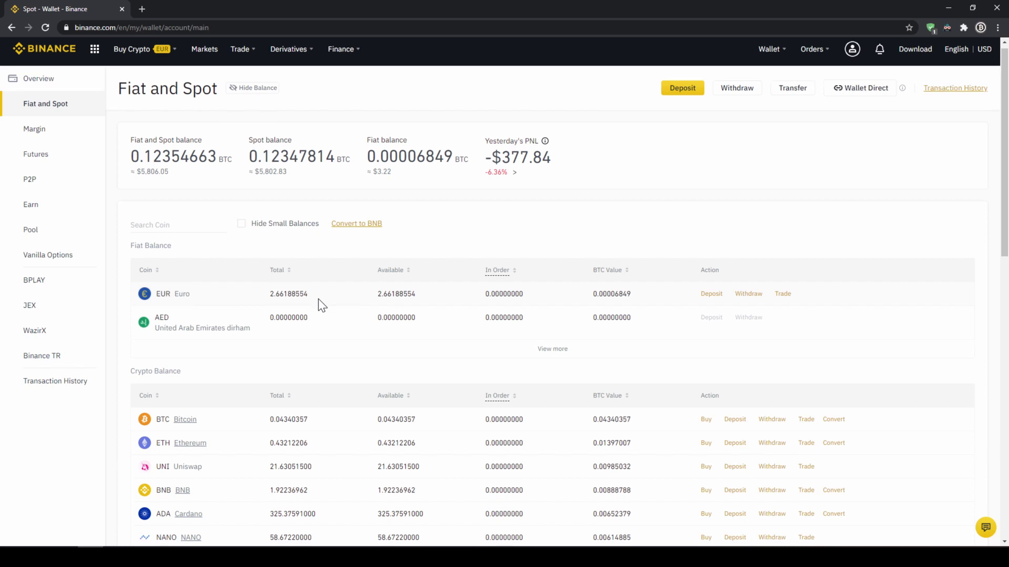
scroll(313, 298, down, 1)
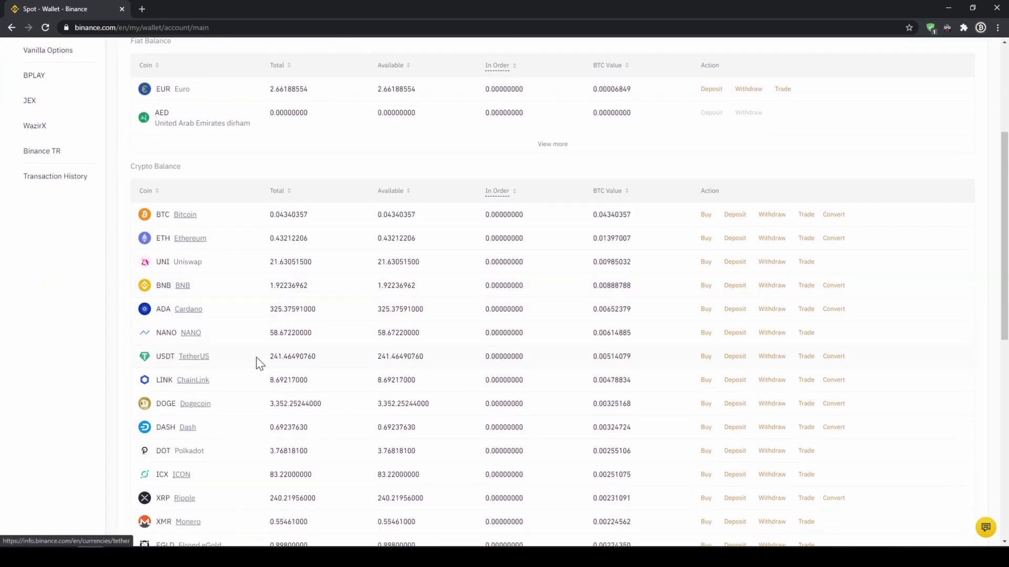
double_click(295, 356)
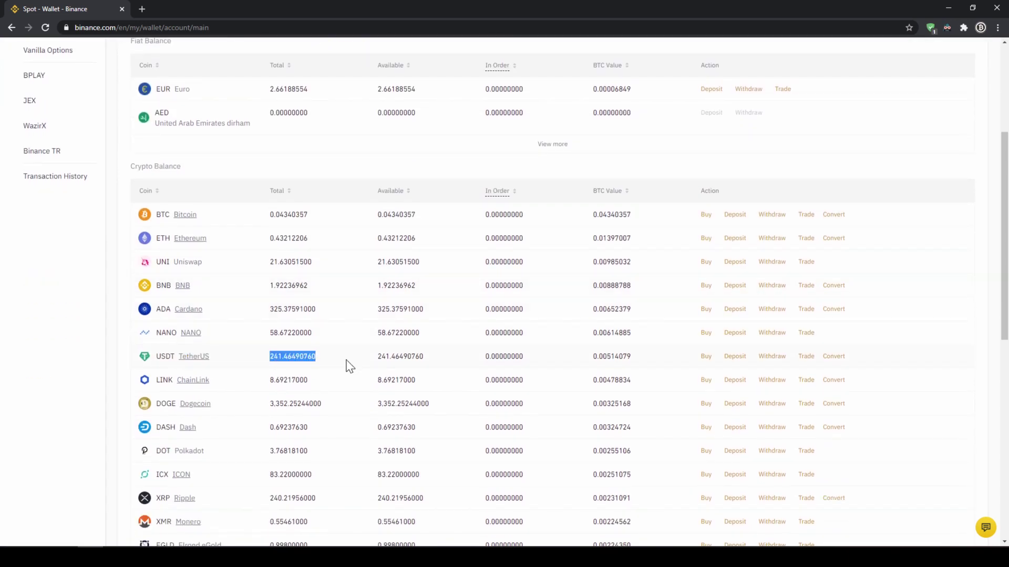
click(347, 366)
scroll(348, 366, up, 4)
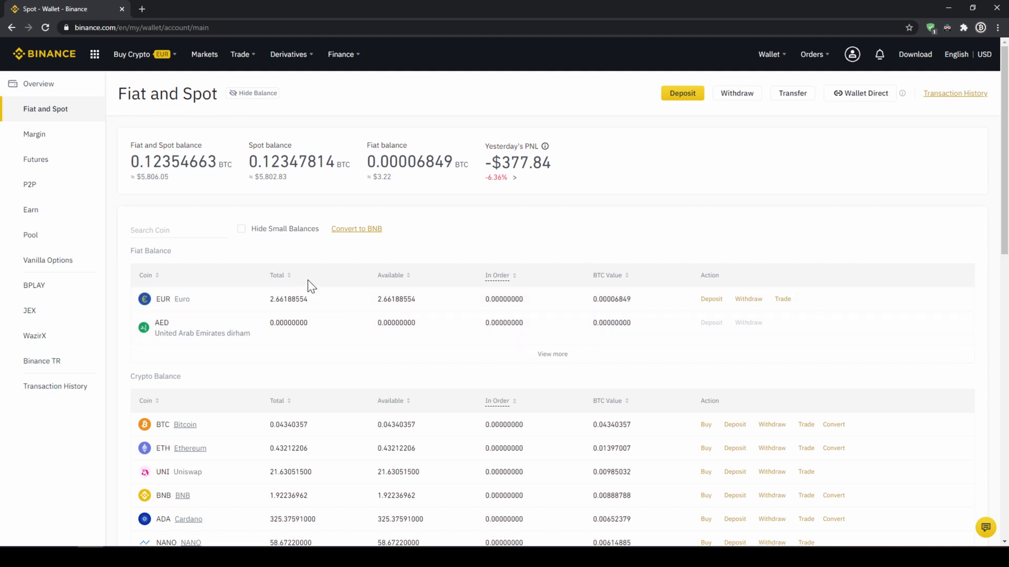
mouse_move(138, 61)
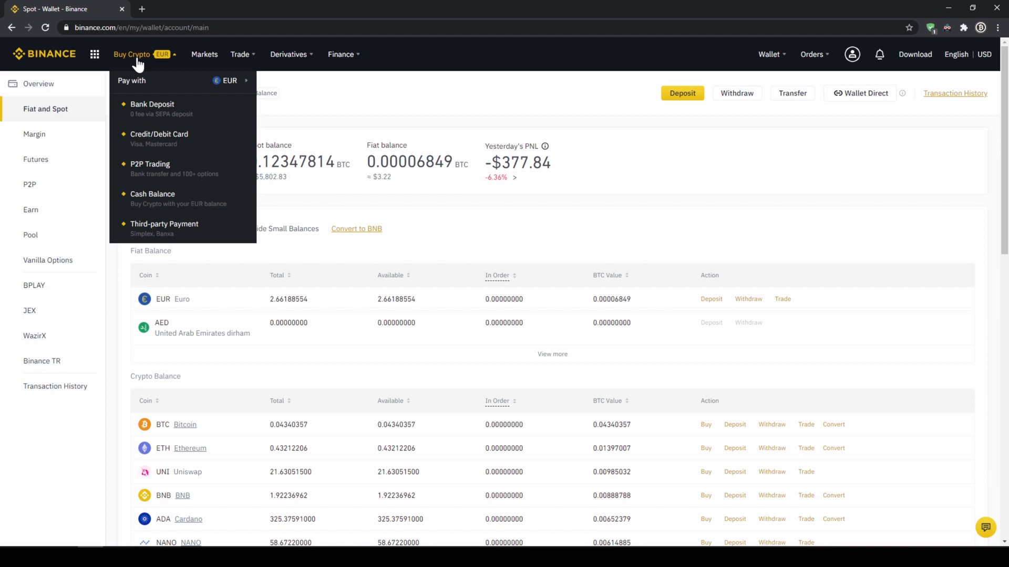
Start a card purchase in Buy Crypto, paying in EUR with USDT as the coin
click(151, 143)
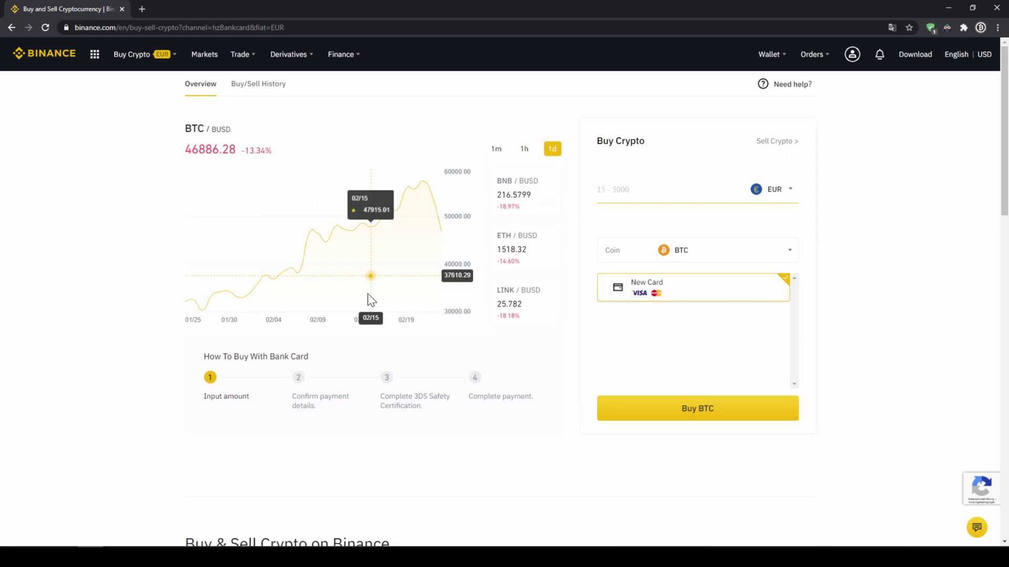
click(787, 196)
drag(795, 270, 830, 225)
click(827, 227)
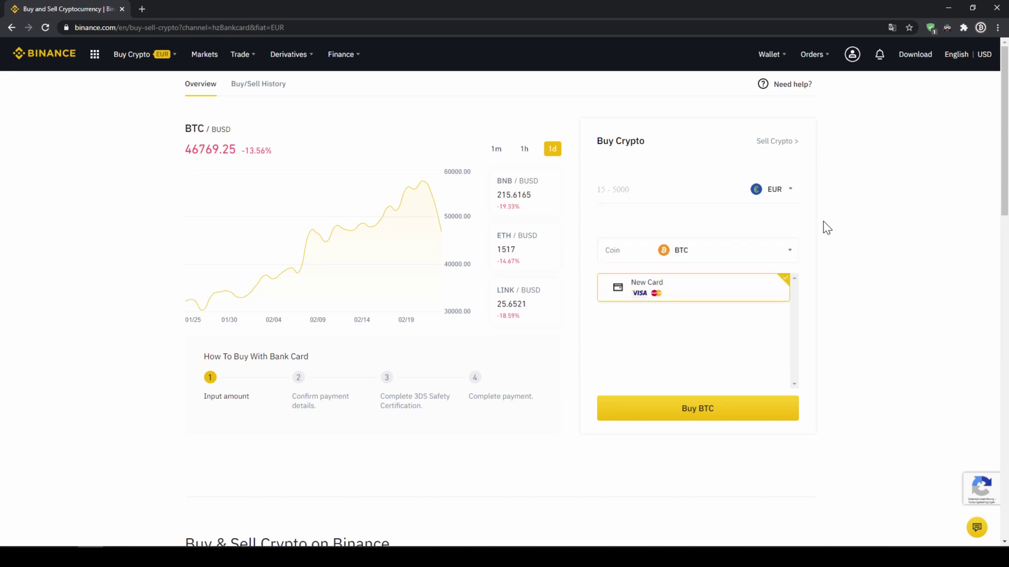
click(736, 256)
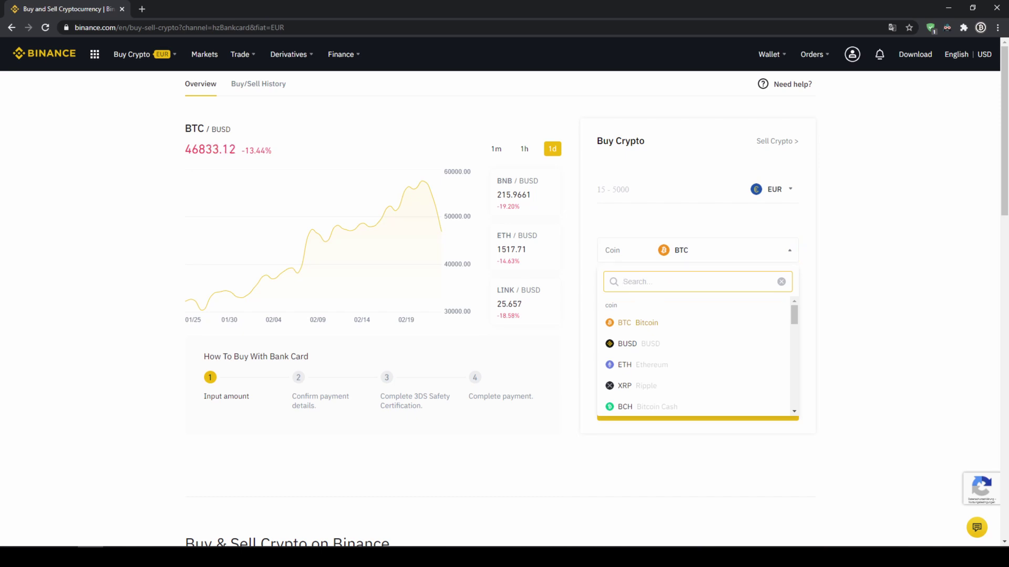
text(usdt)
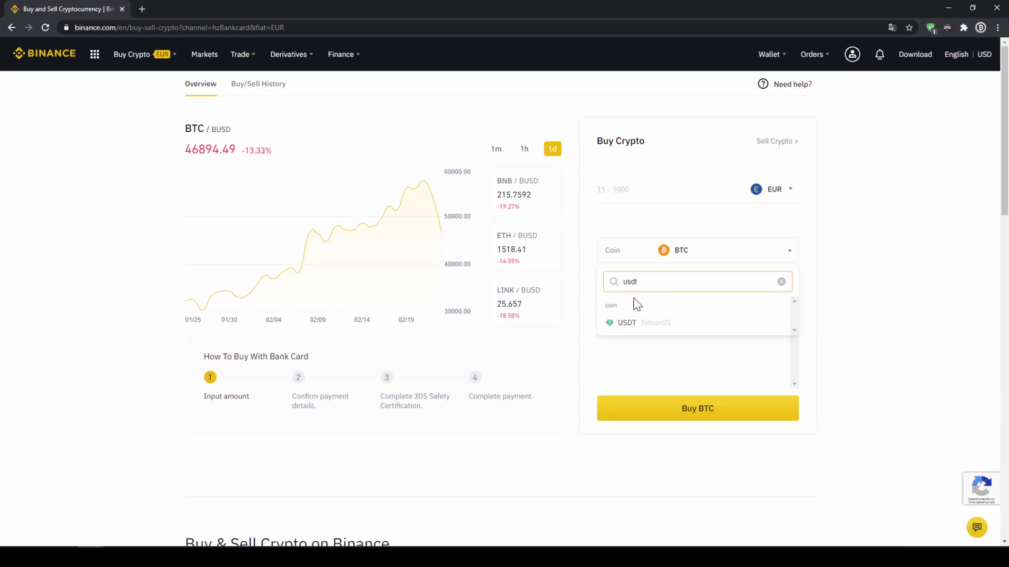
click(654, 327)
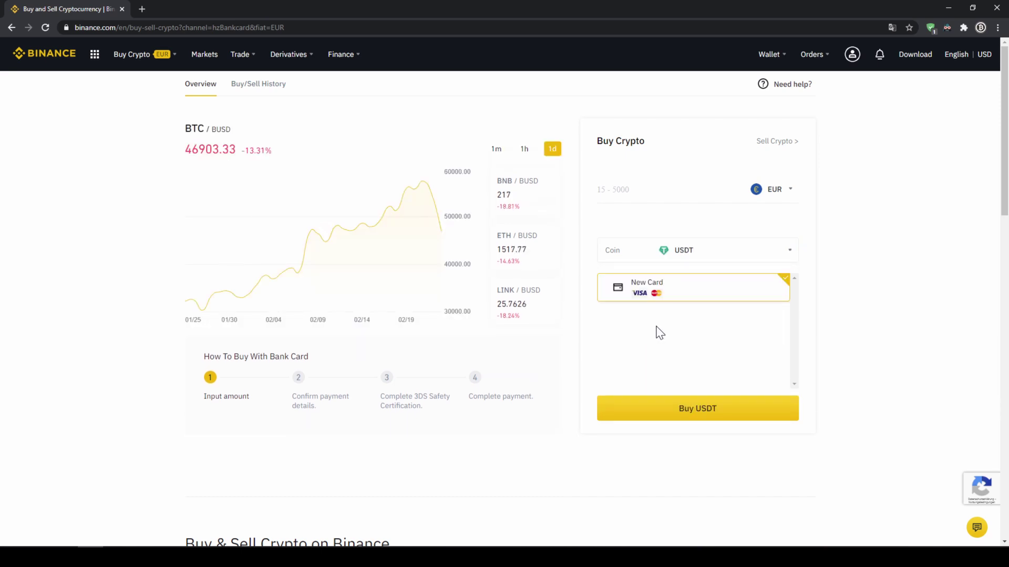
Enter 500 EUR to see about 604.22 USDT estimated, then return to the Fiat and Spot wallet
click(653, 199)
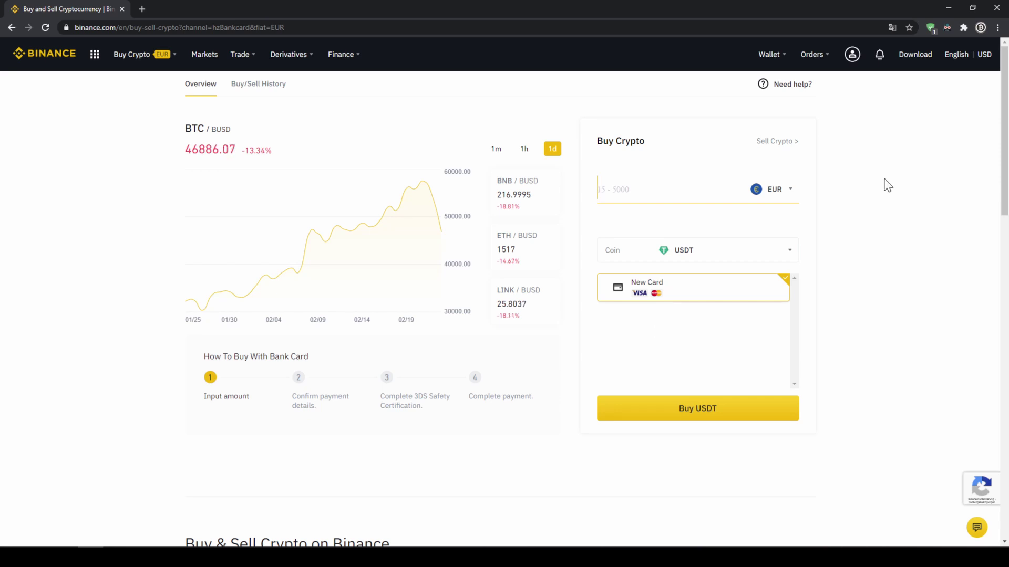
text(500)
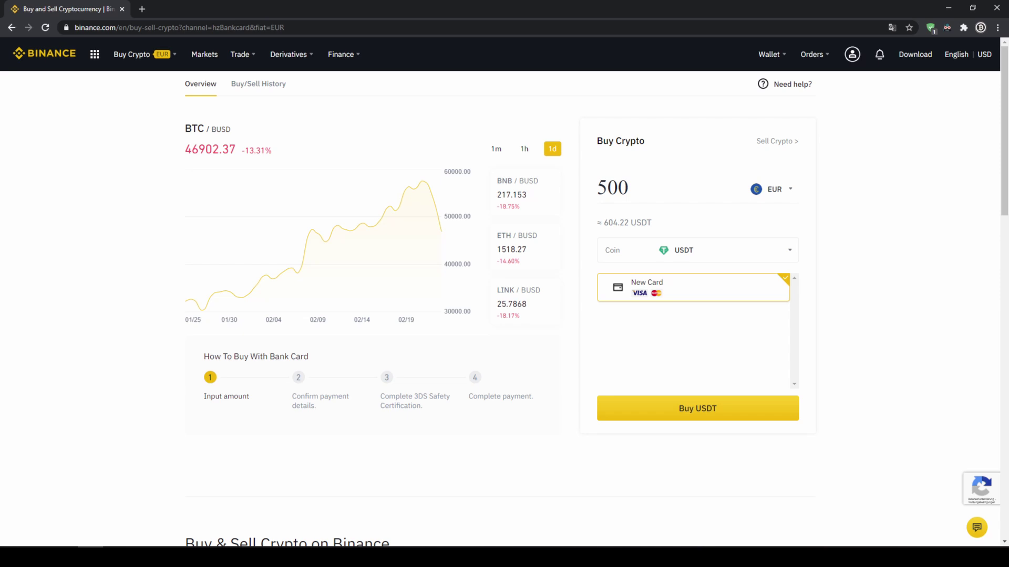
drag(604, 223, 642, 223)
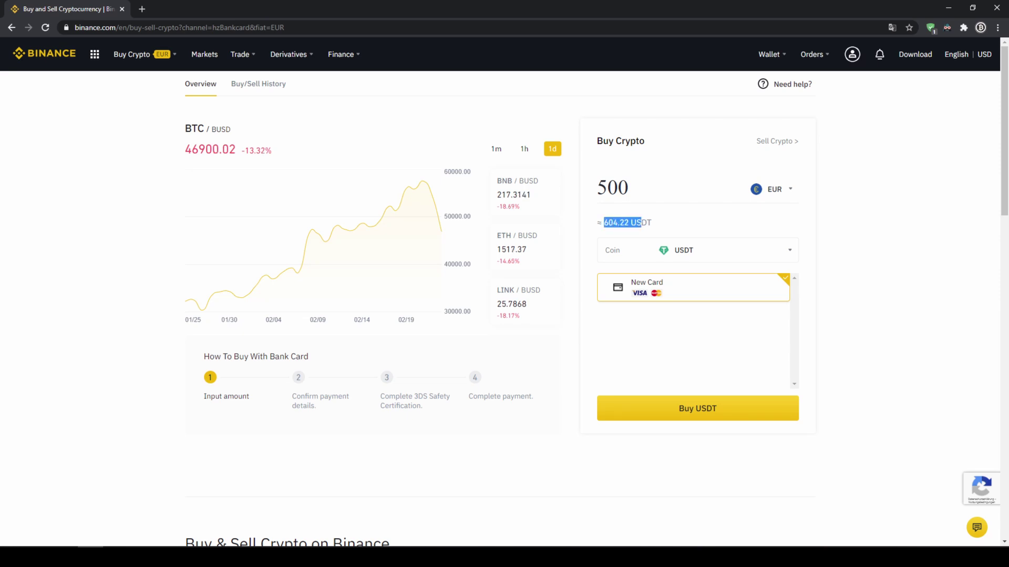
click(661, 227)
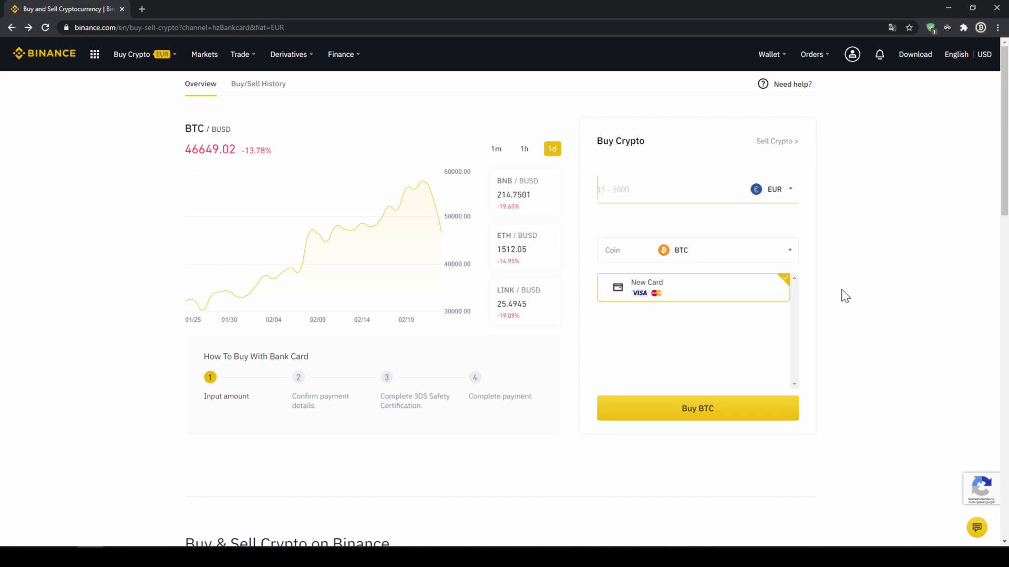
mouse_move(763, 62)
click(785, 113)
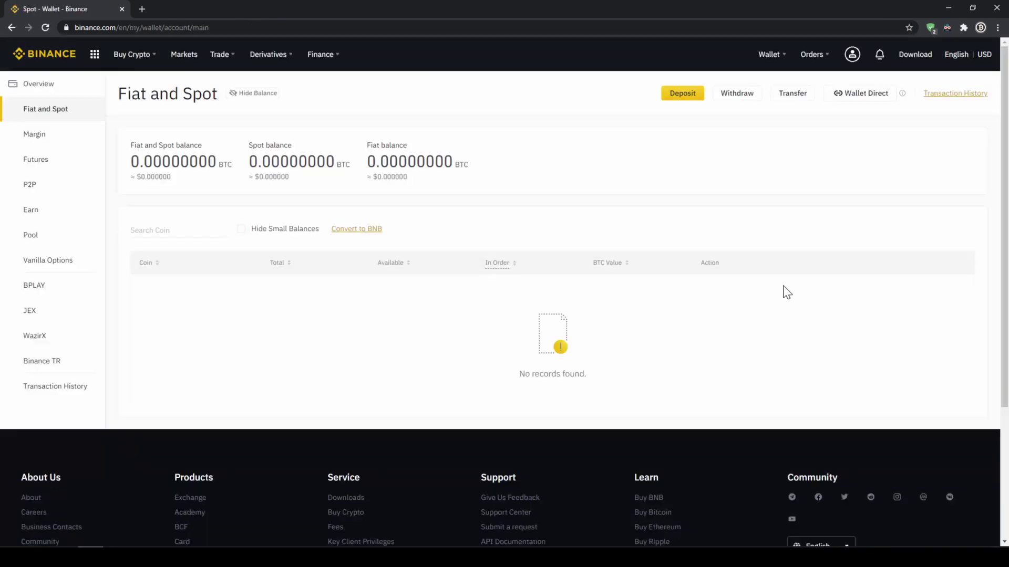
Scroll the Fiat and Spot wallet to check the USDT balance of 241.46490760
scroll(452, 294, down, 4)
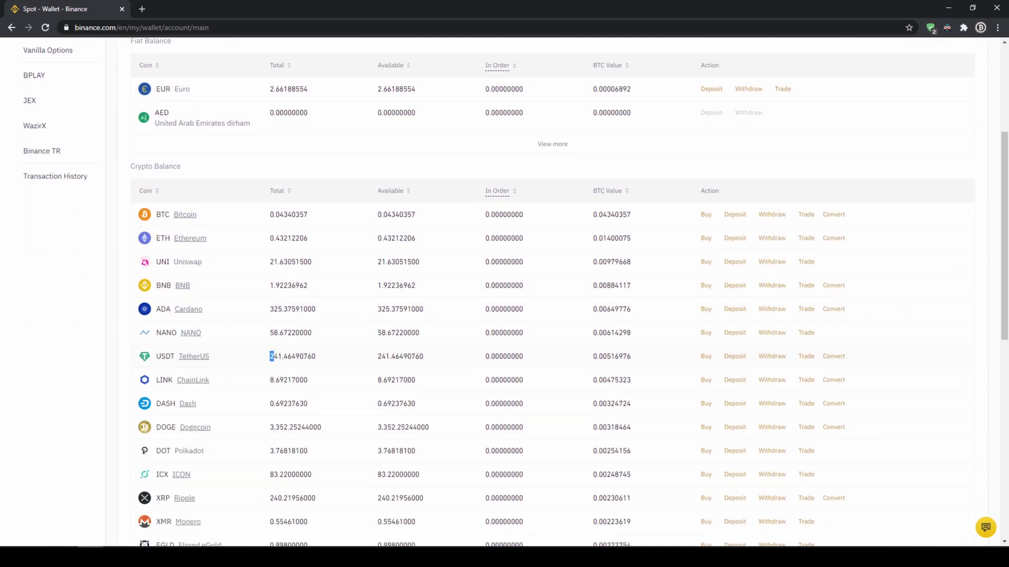
drag(270, 357, 336, 362)
click(326, 361)
scroll(330, 374, up, 4)
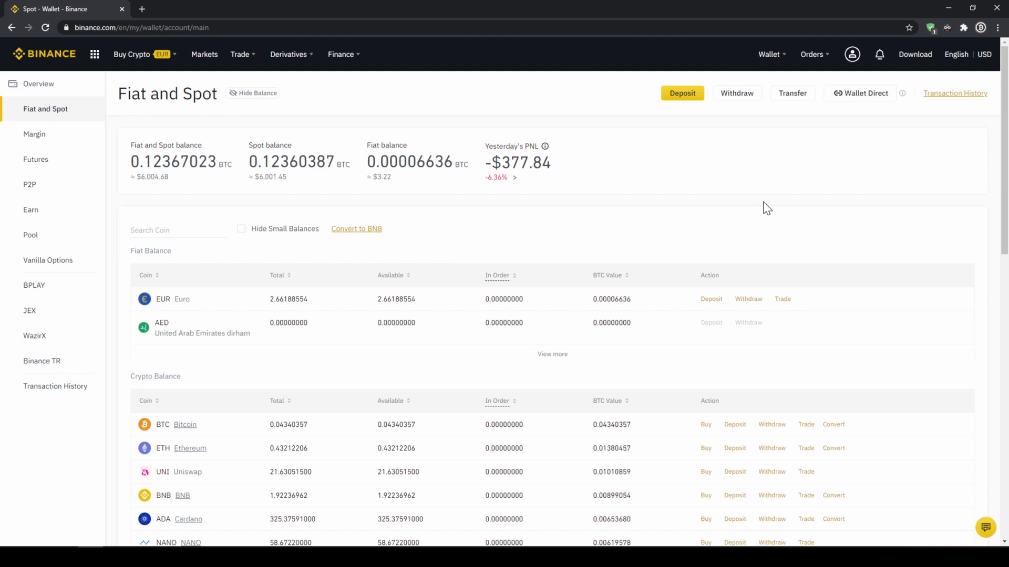
Search BTTUSDT under FIAT Markets and open the BTT/USDT spot trading page
click(196, 62)
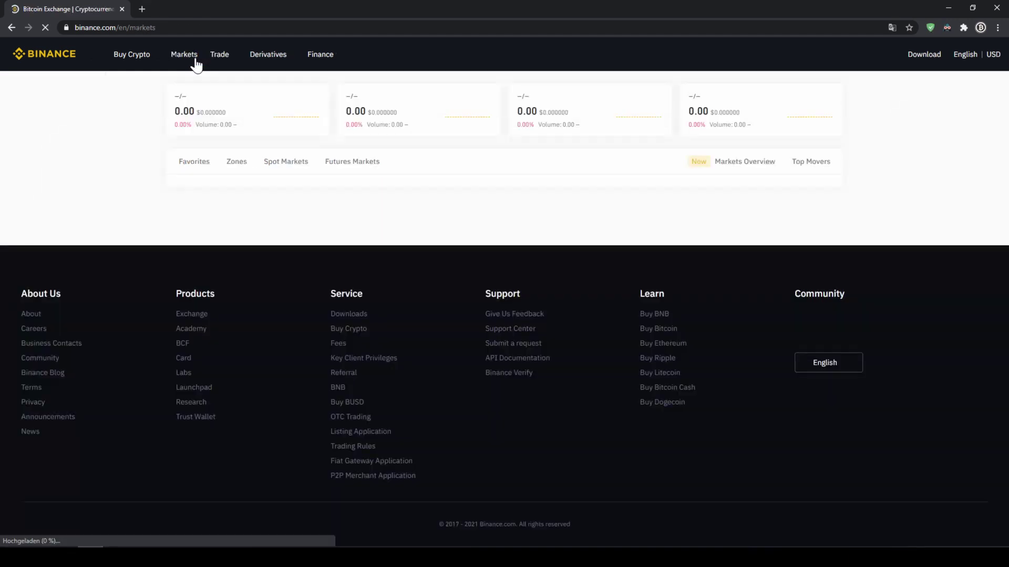
scroll(765, 246, down, 8)
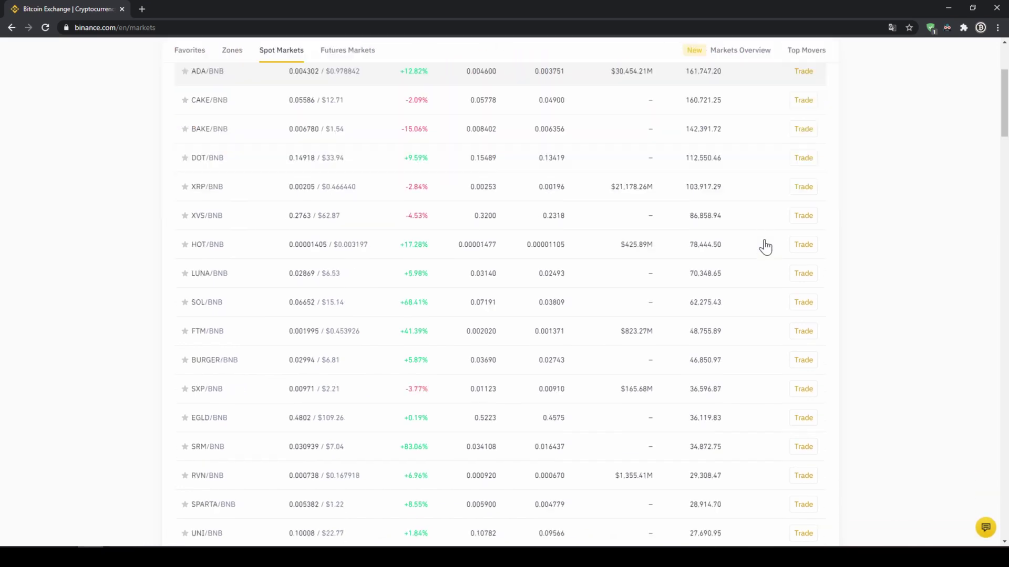
scroll(765, 246, down, 6)
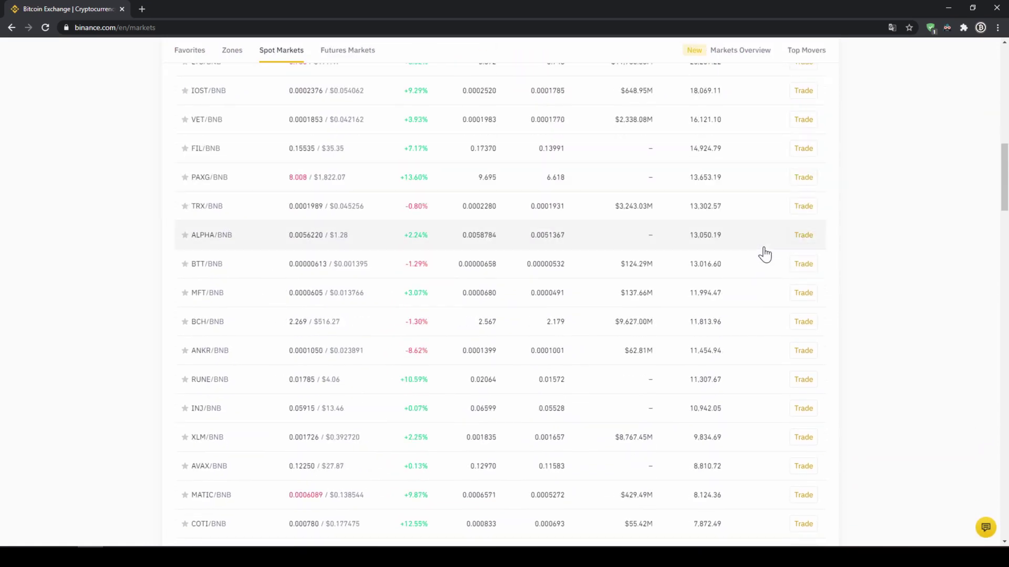
scroll(763, 252, up, 6)
scroll(762, 254, up, 8)
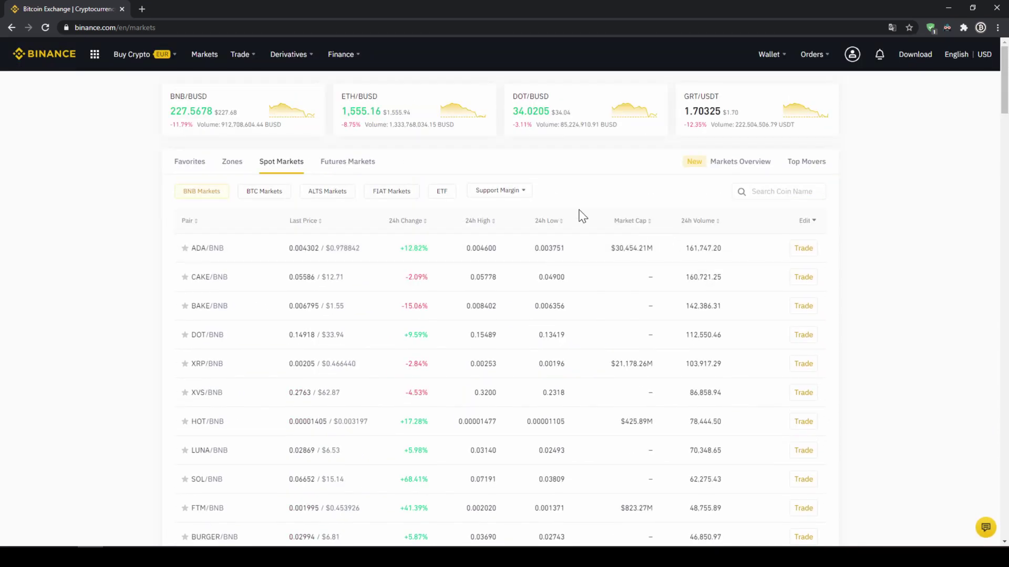
click(397, 199)
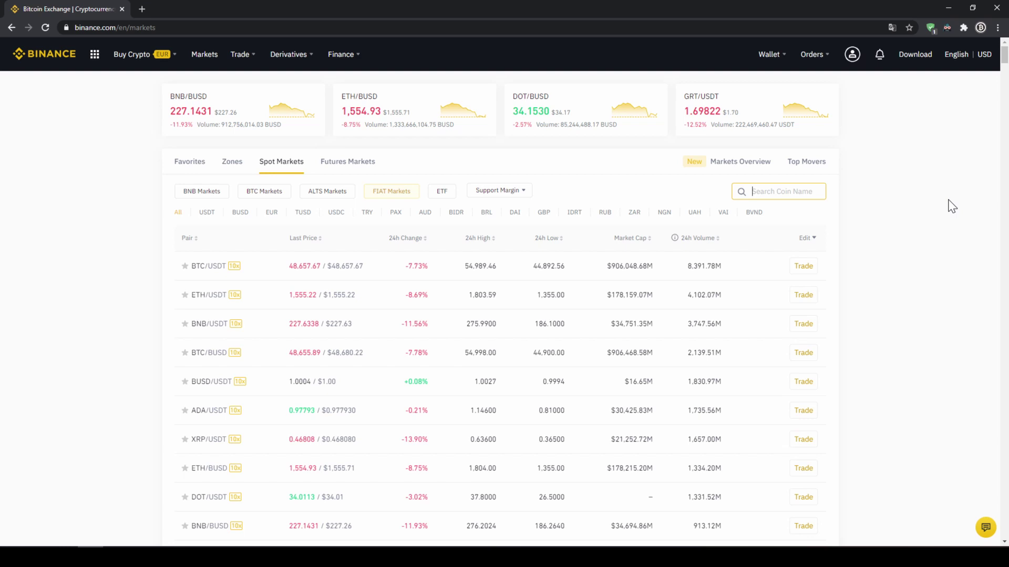
text(BTT)
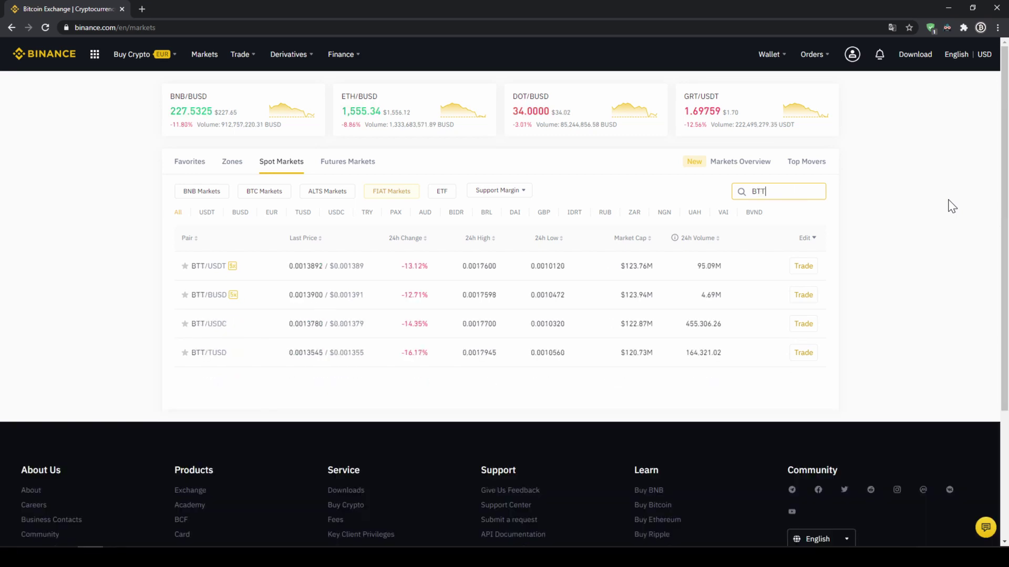
text(USDT)
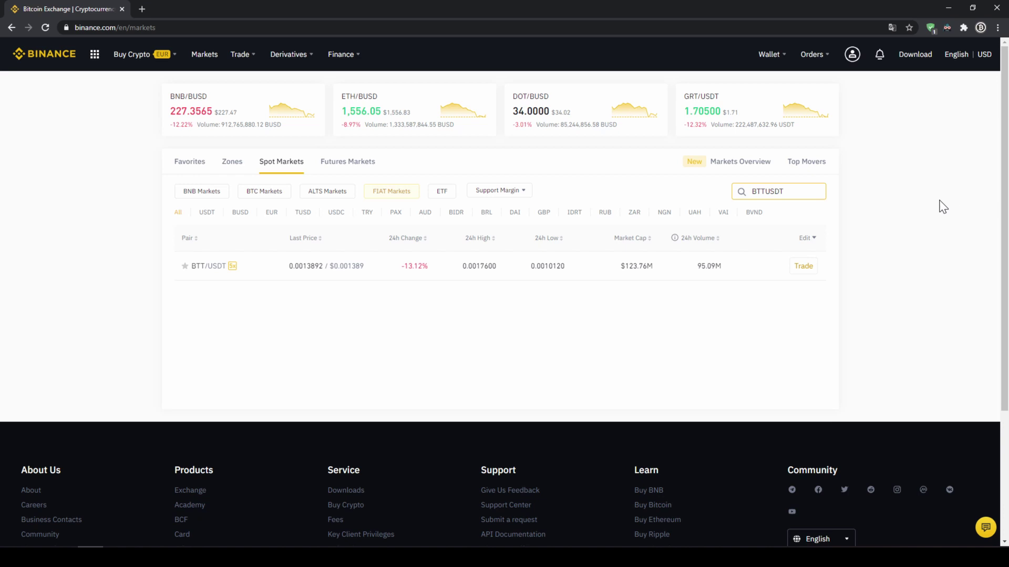
click(302, 277)
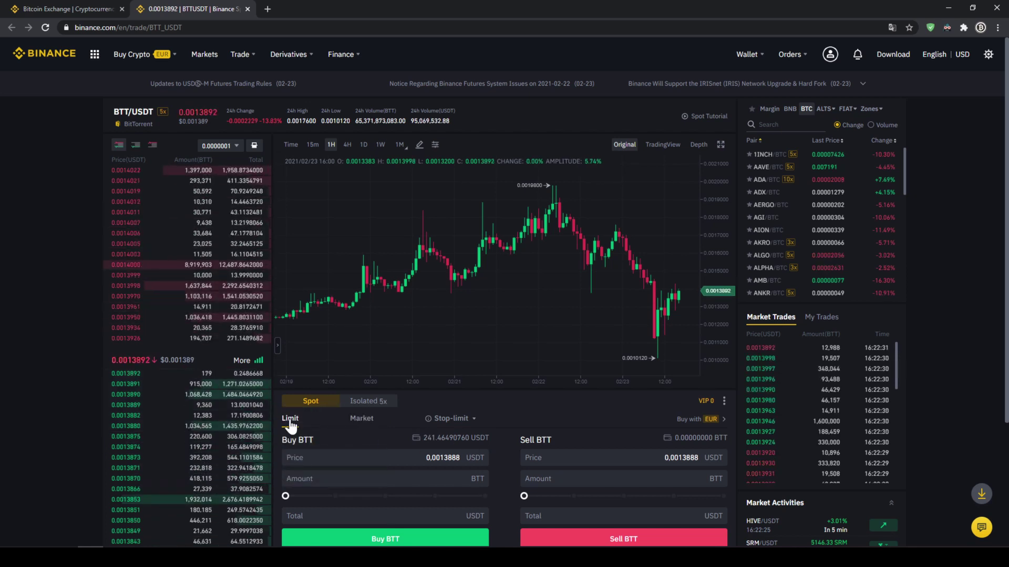
Make the Buy BTT order a Market order with a total of 100%, 241.4643558 USDT
click(394, 457)
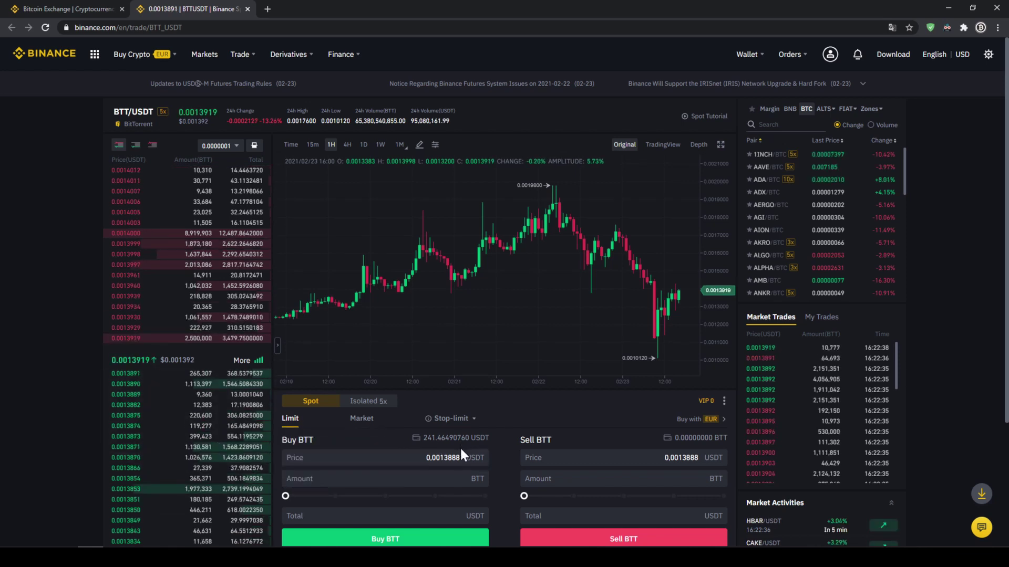
click(363, 421)
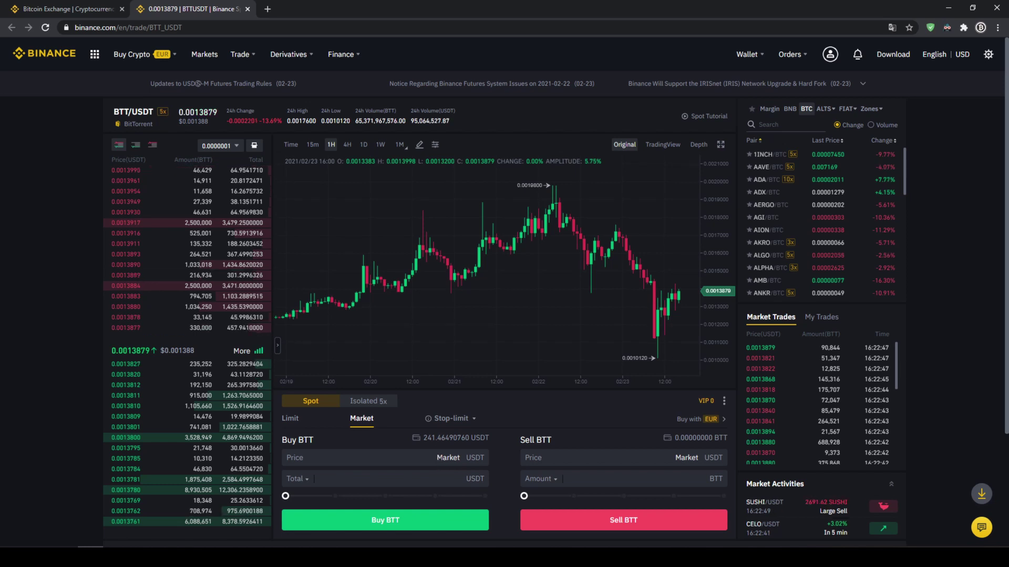
drag(423, 437, 496, 451)
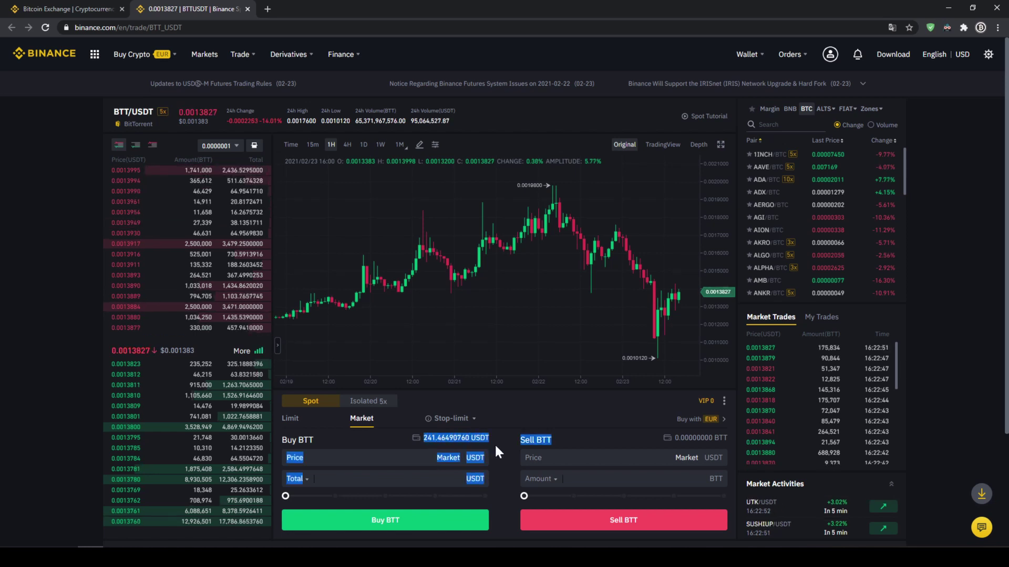
click(489, 440)
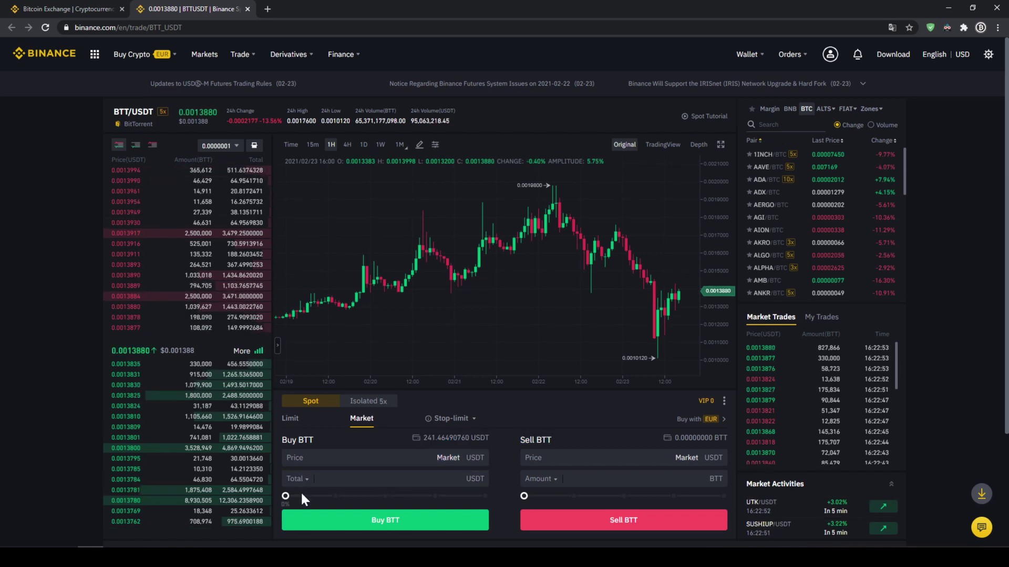
drag(286, 496, 395, 496)
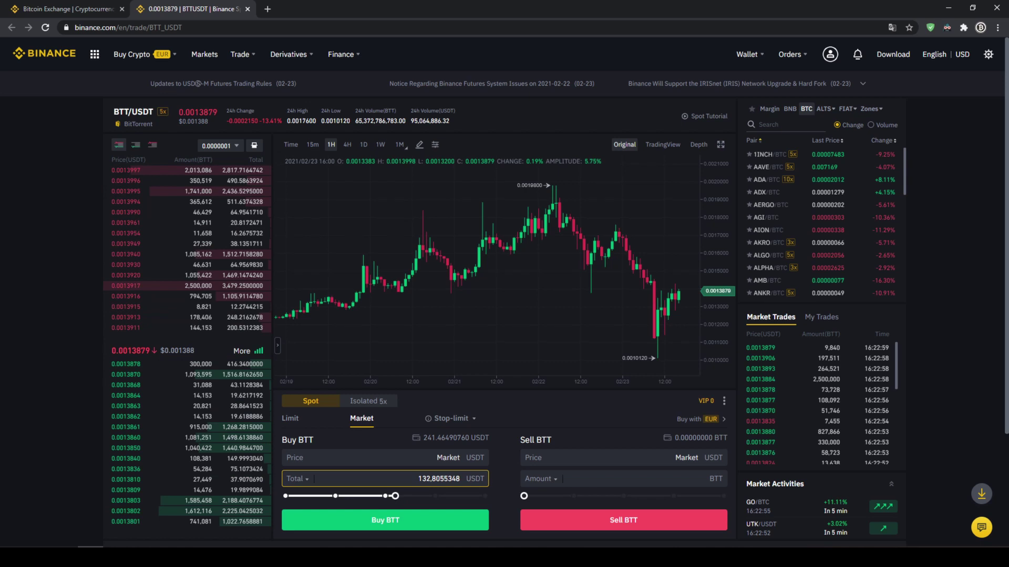
drag(405, 493, 504, 491)
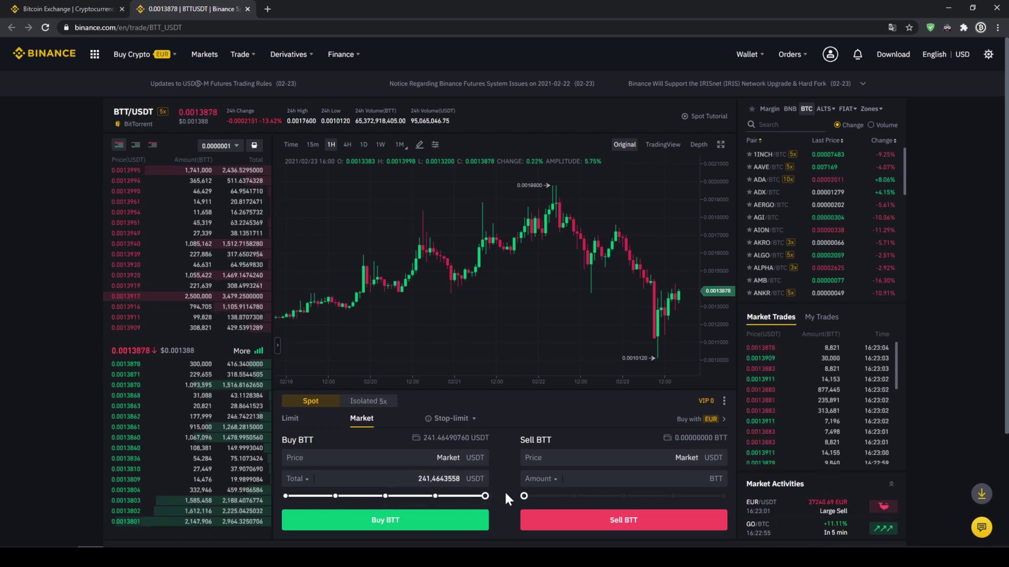